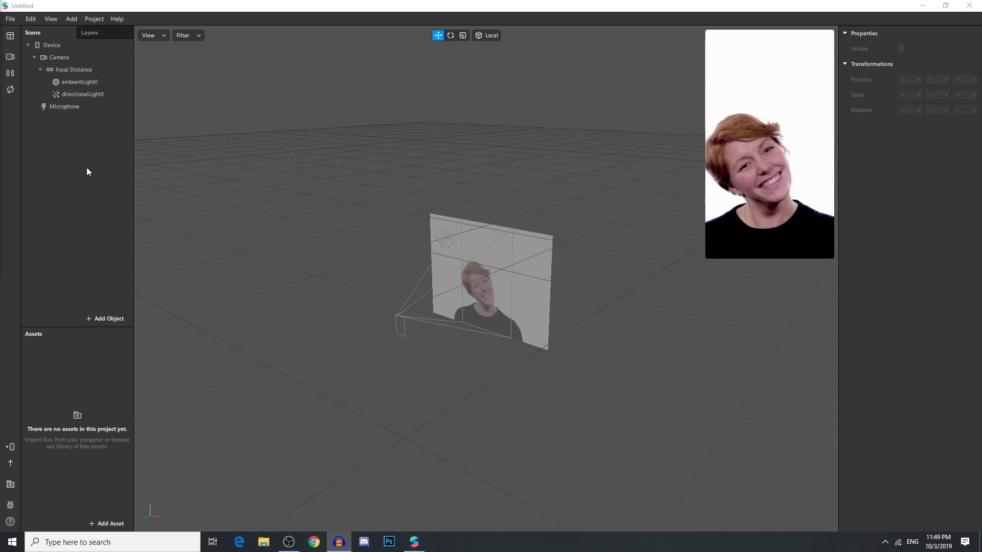
Step: Add a face tracker to the scene and a face mesh as its child
{"action": "right_click", "coordinate": [79, 147]}
{"action": "mouse_move", "coordinate": [117, 151]}
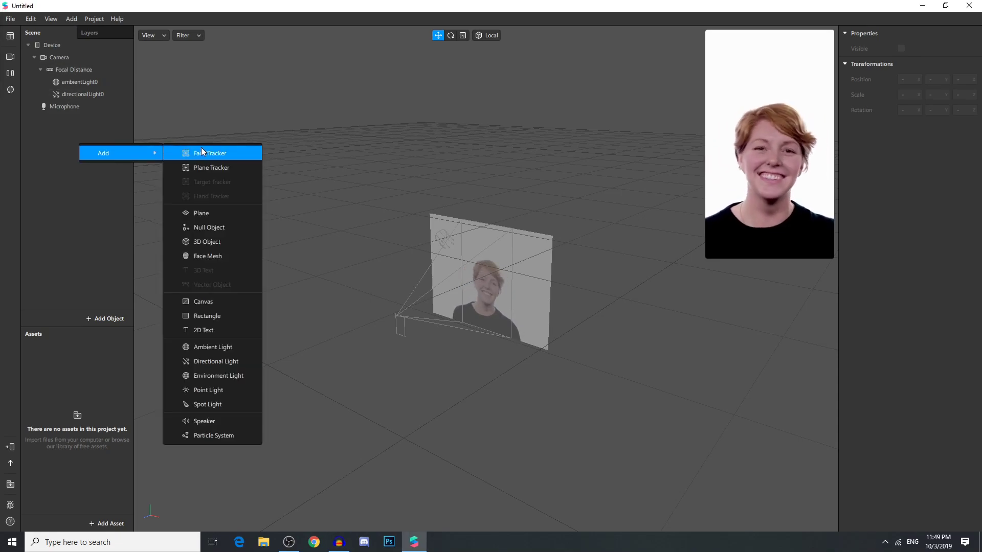
{"action": "left_click", "coordinate": [228, 154]}
{"action": "right_click", "coordinate": [91, 104]}
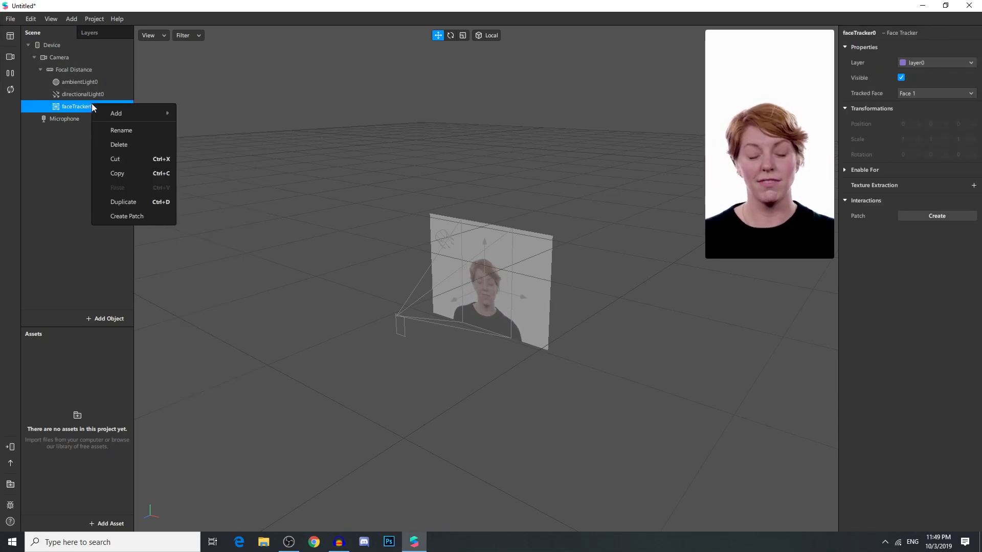
{"action": "mouse_move", "coordinate": [127, 112]}
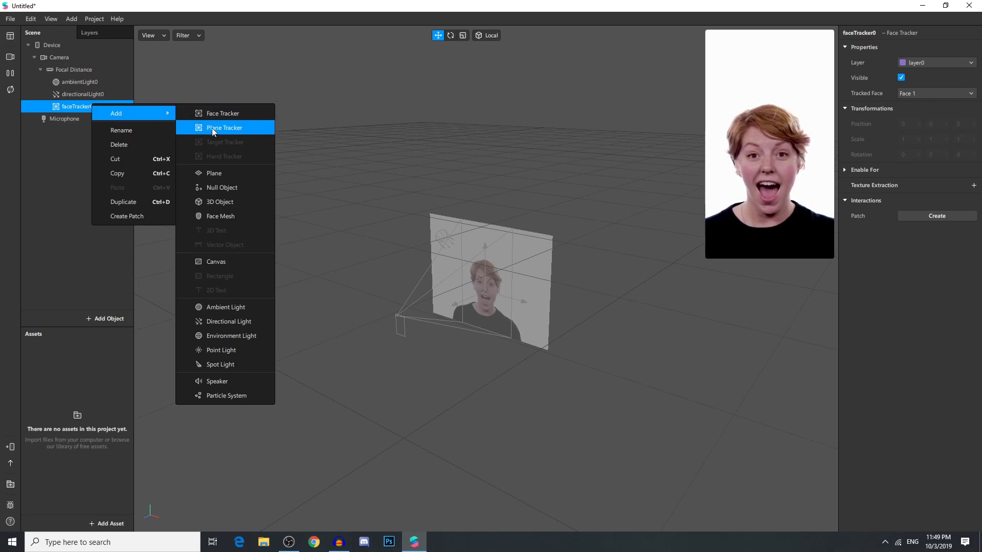
{"action": "left_click", "coordinate": [229, 216]}
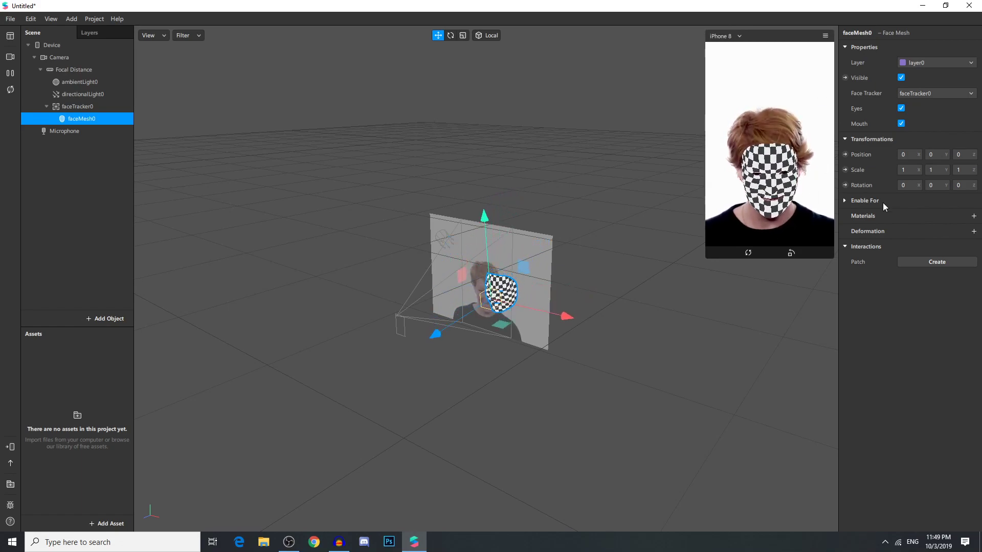
Step: Create a new material for the face mesh and rename it Filter Face Mulus
{"action": "left_click", "coordinate": [974, 216]}
{"action": "right_click", "coordinate": [109, 359]}
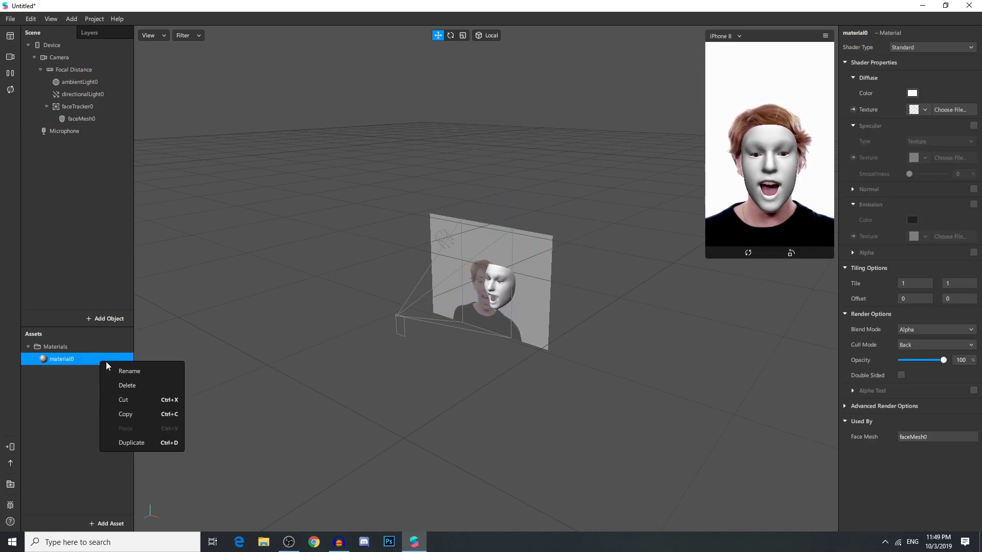
{"action": "left_click", "coordinate": [109, 373]}
{"action": "type", "text": "Filter Fac"}
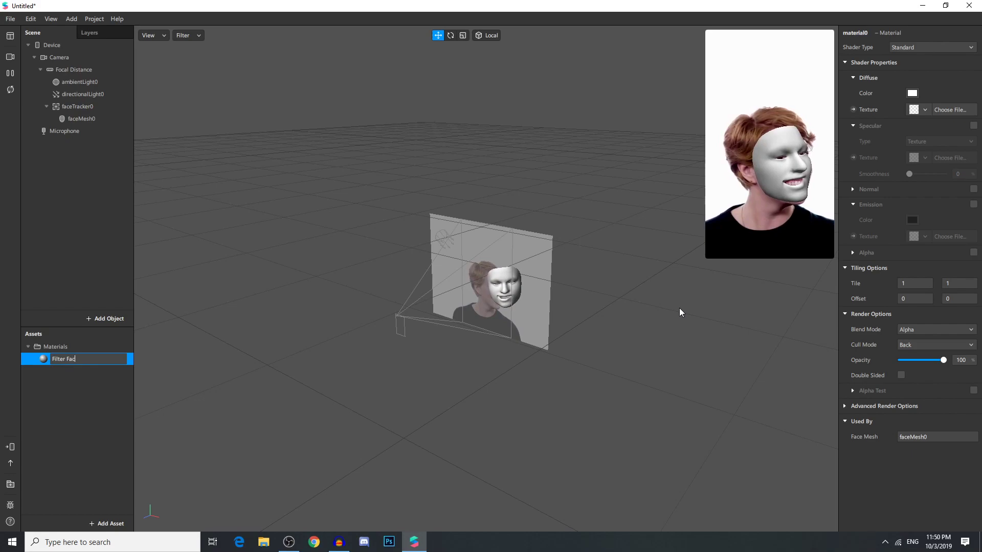
{"action": "type", "text": "e Mulus"}
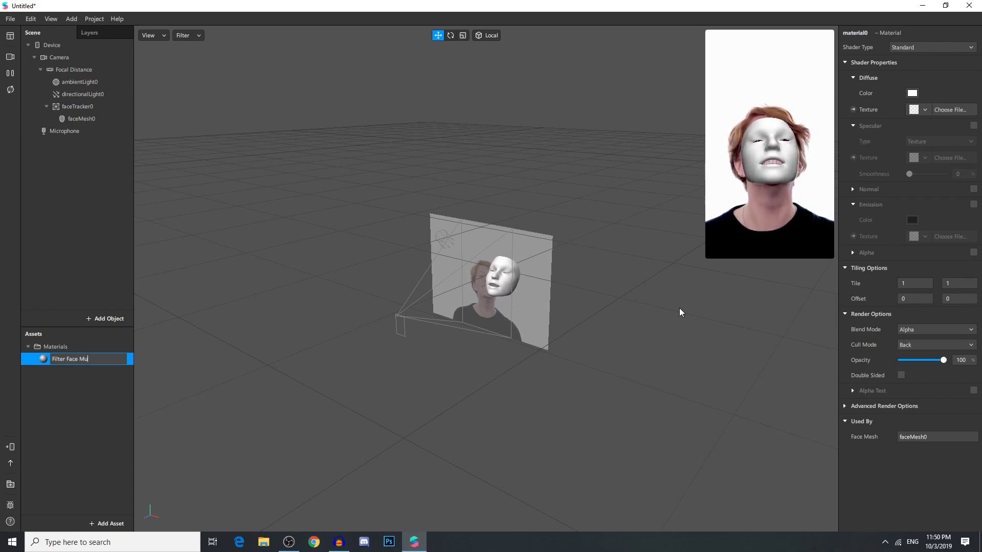
{"action": "left_click", "coordinate": [115, 403]}
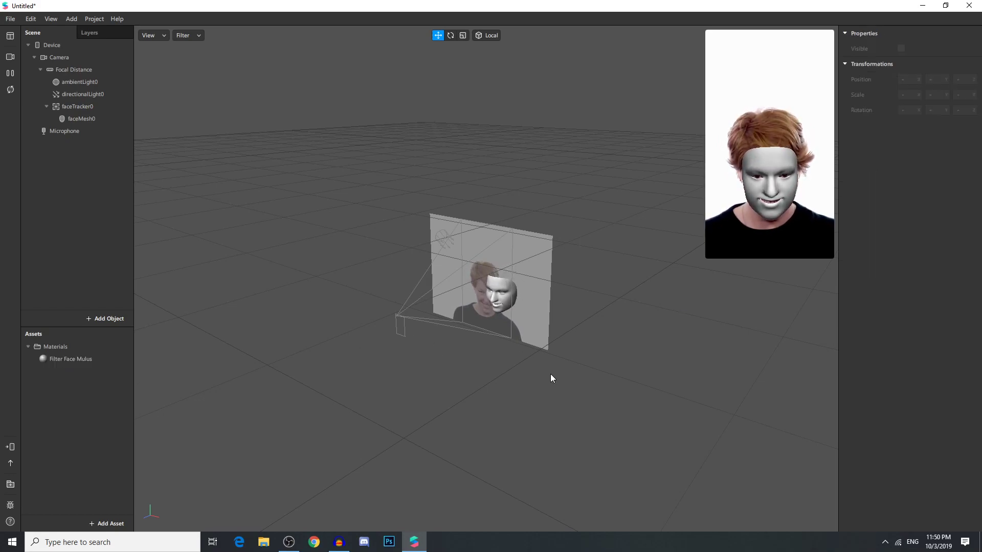
Step: Set the Filter Face Mulus material's shader type to Retouching and its skin smoothing to 76%
{"action": "left_click", "coordinate": [131, 357]}
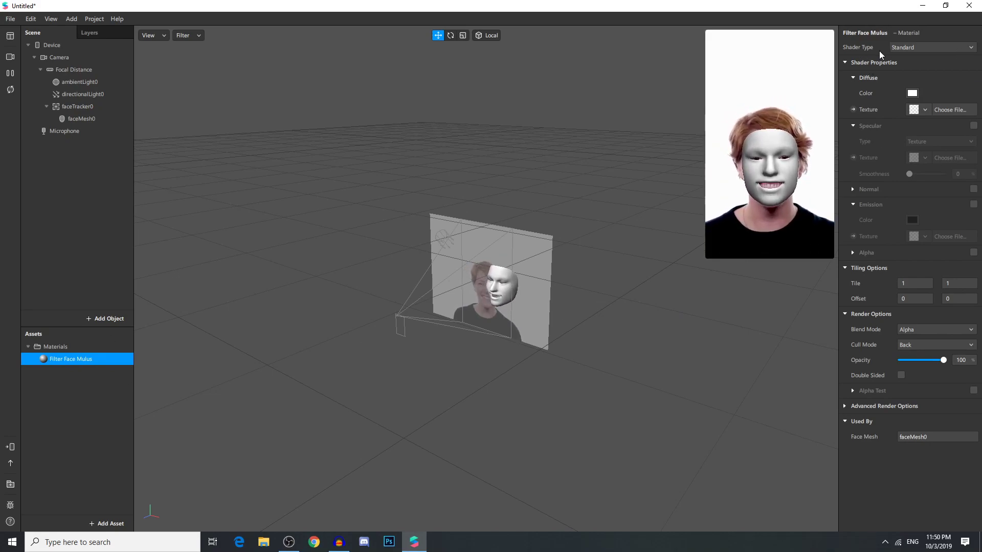
{"action": "left_click", "coordinate": [930, 47]}
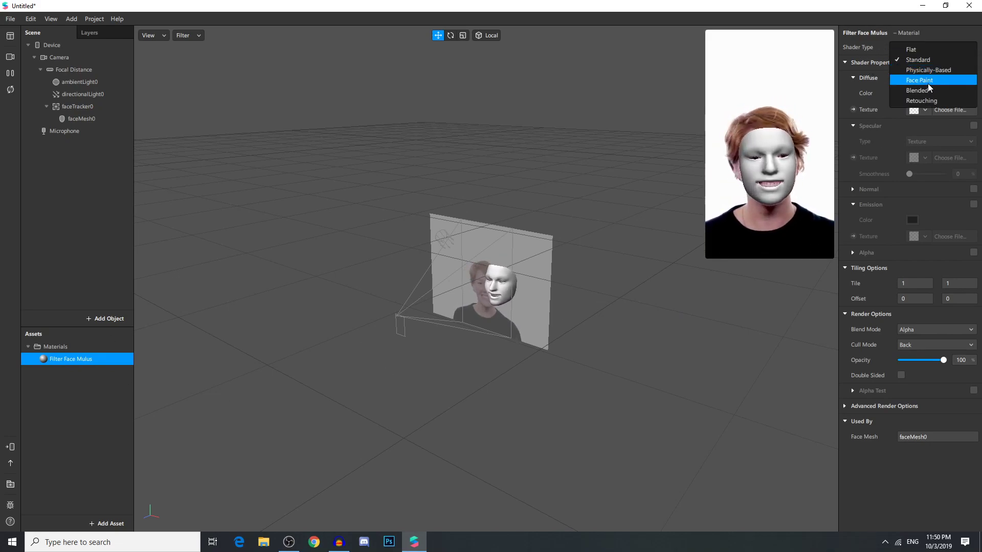
{"action": "left_click", "coordinate": [927, 102]}
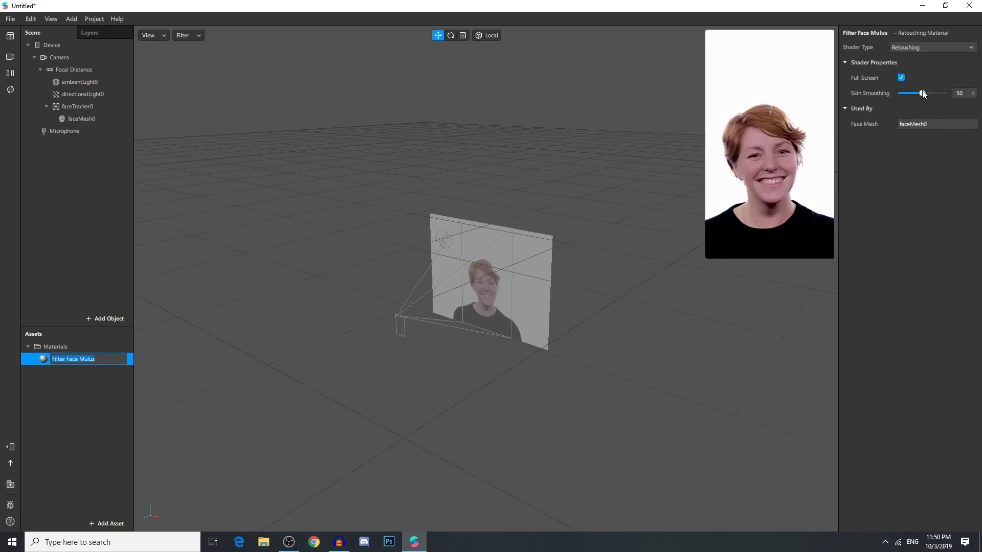
{"action": "left_click_drag", "start_coordinate": [924, 92], "coordinate": [924, 93]}
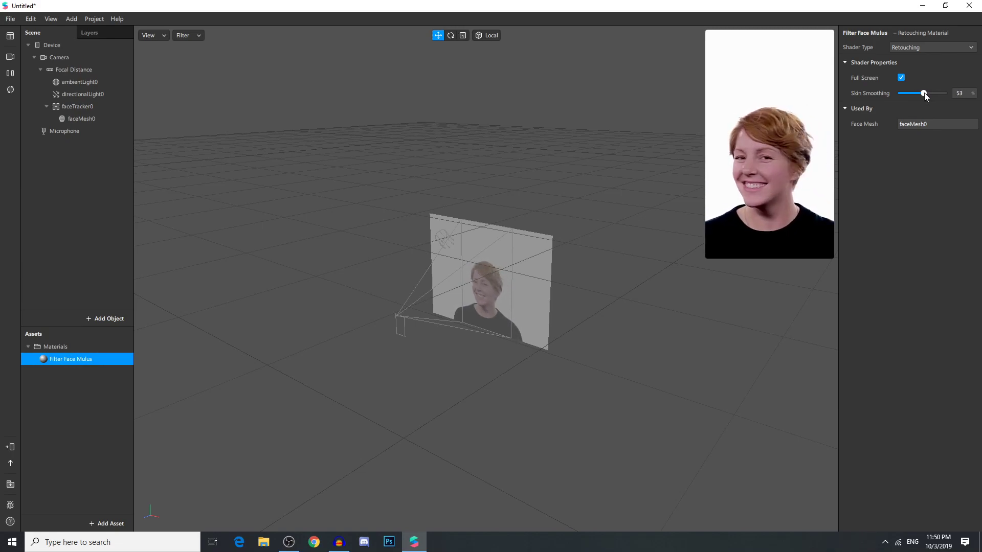
{"action": "left_click_drag", "start_coordinate": [925, 93], "coordinate": [933, 92]}
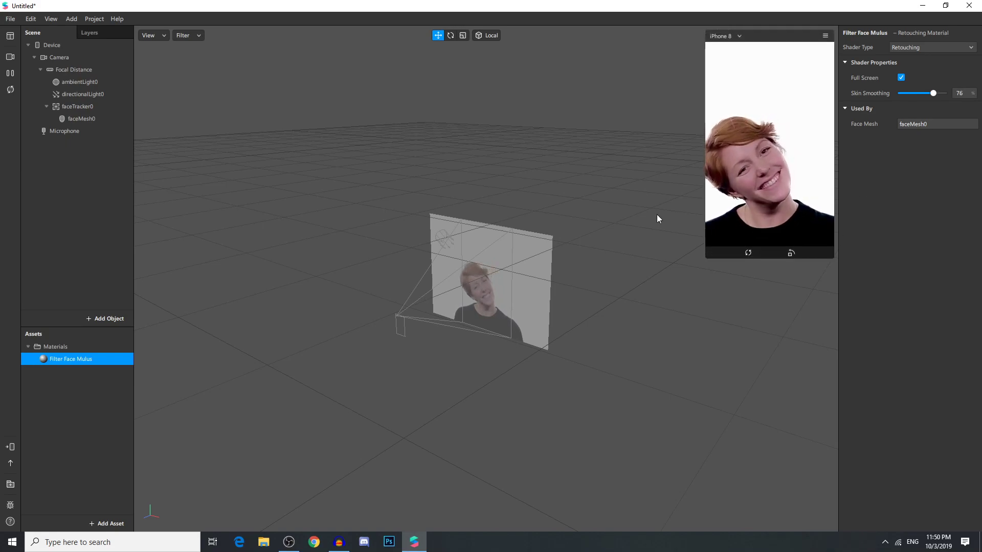
Step: Add a second face mesh as a child of the existing face mesh
{"action": "left_click", "coordinate": [89, 119]}
{"action": "right_click", "coordinate": [110, 118]}
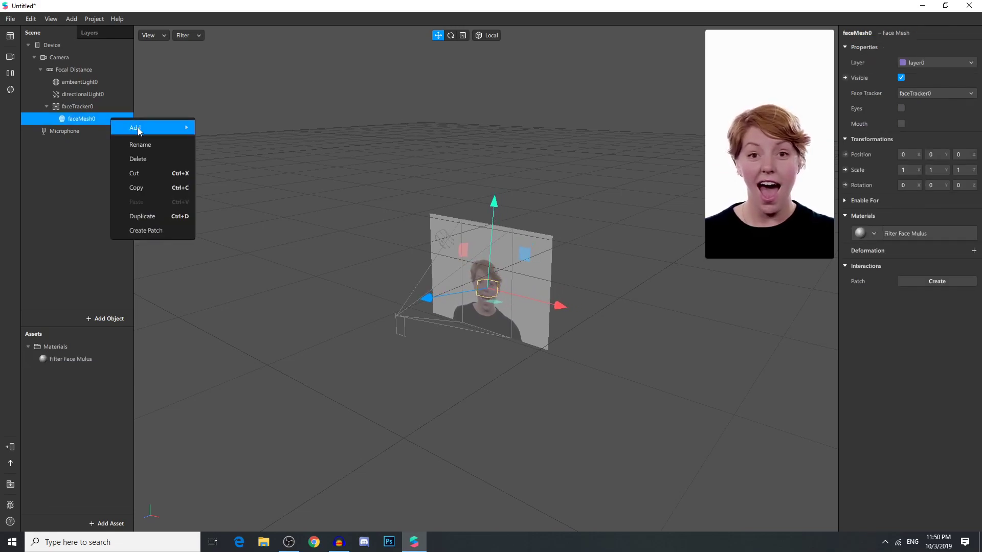
{"action": "mouse_move", "coordinate": [137, 128]}
{"action": "left_click", "coordinate": [258, 230]}
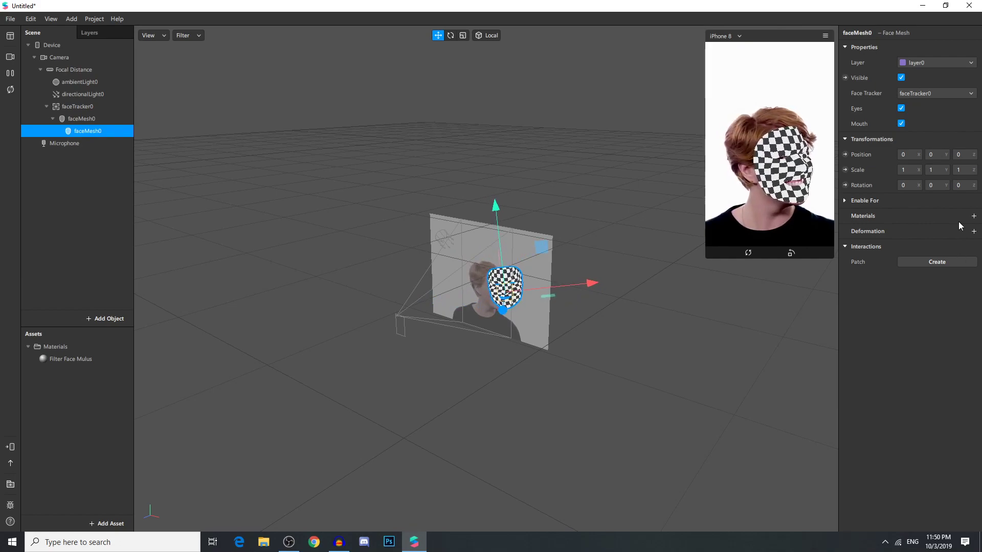
Step: Create a new material for the nested face mesh and rename it Face Paint
{"action": "left_click", "coordinate": [974, 216]}
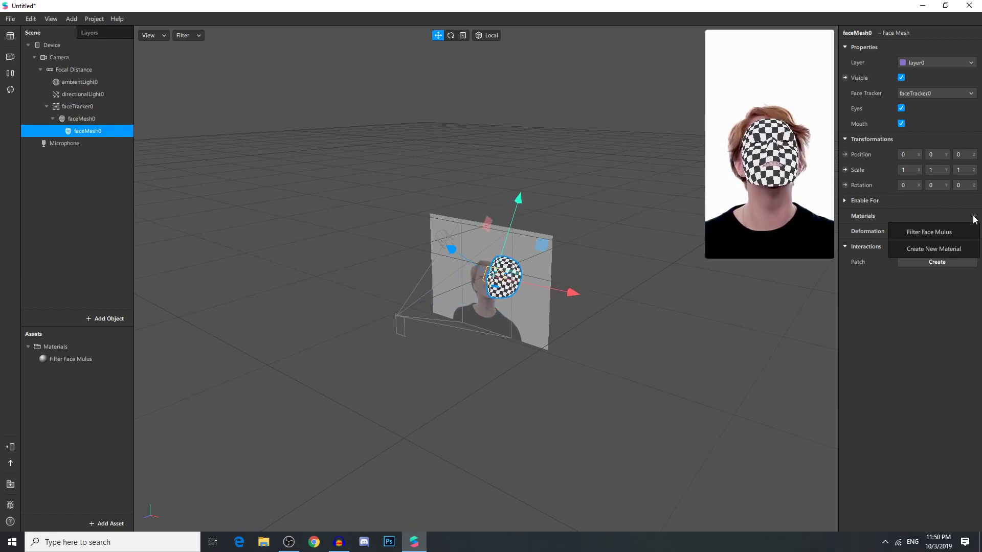
{"action": "left_click", "coordinate": [948, 249]}
{"action": "left_click", "coordinate": [60, 372]}
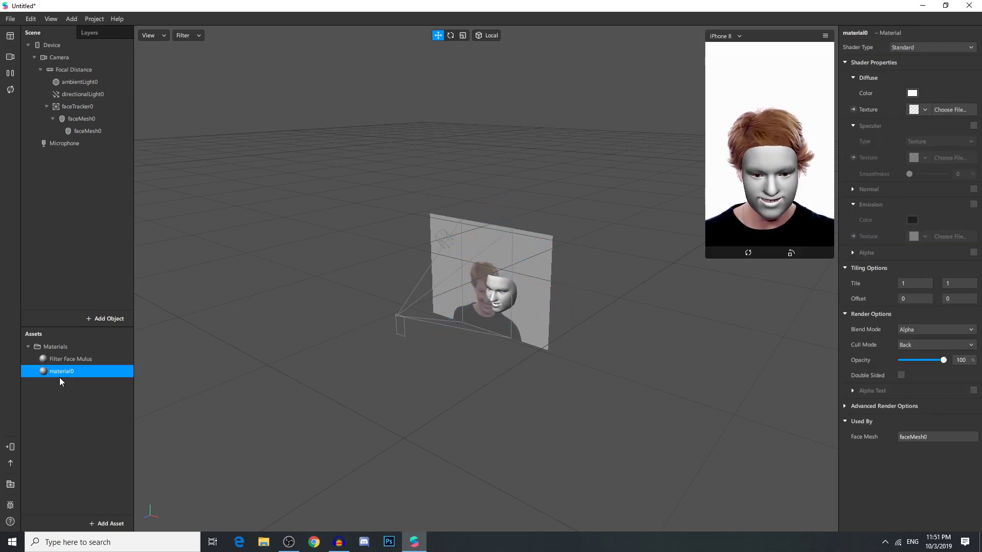
{"action": "right_click", "coordinate": [70, 373]}
{"action": "left_click", "coordinate": [86, 379]}
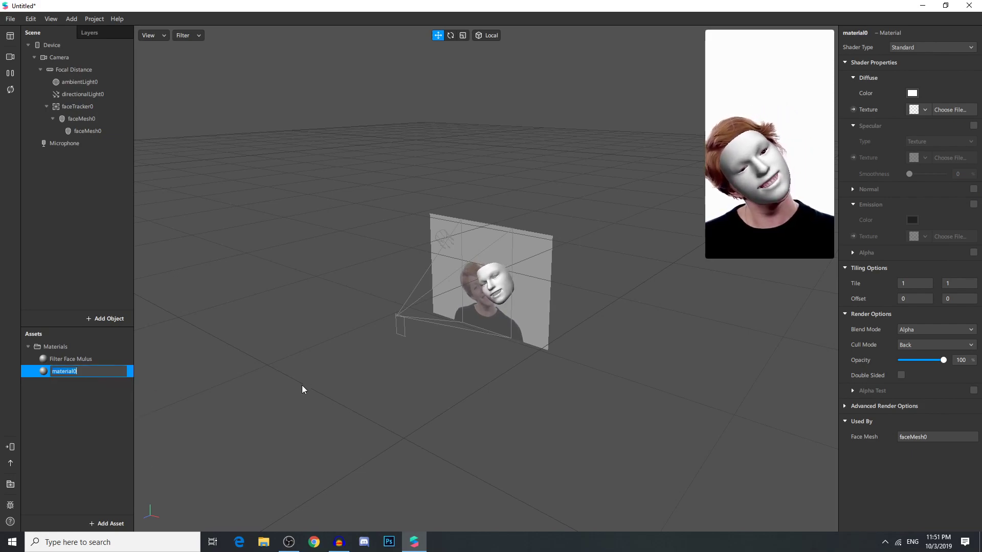
{"action": "type", "text": "Face "}
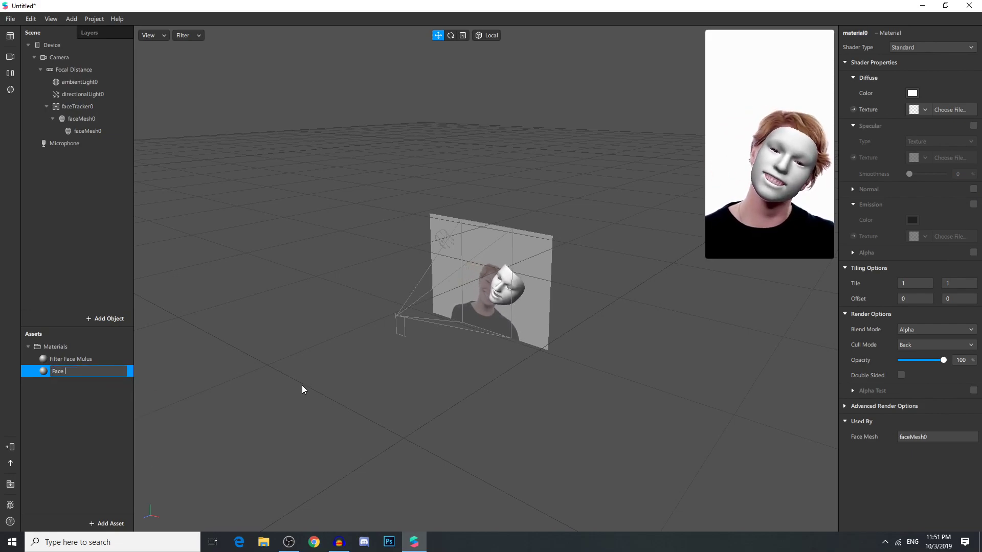
{"action": "type", "text": "Paint"}
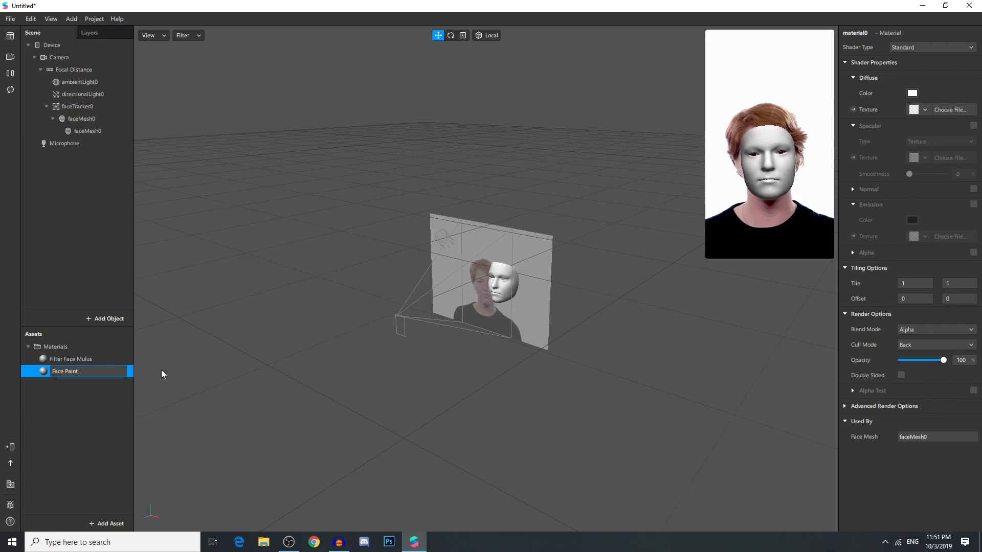
{"action": "key", "text": "Return"}
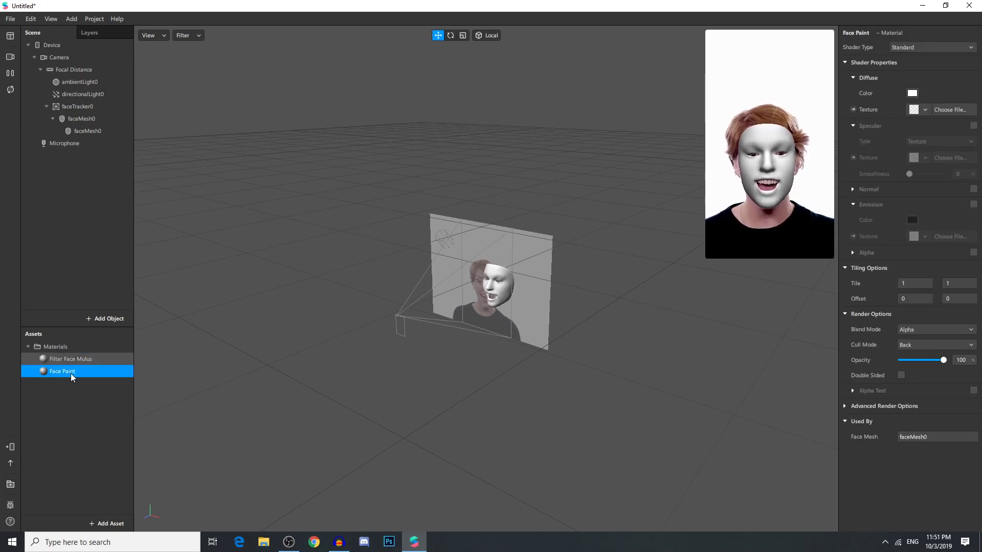
Step: Set the Face Paint material's shader type to Face Paint and its opacity to 0%, with the device preview enlarged
{"action": "left_click", "coordinate": [910, 49]}
{"action": "left_click", "coordinate": [922, 79]}
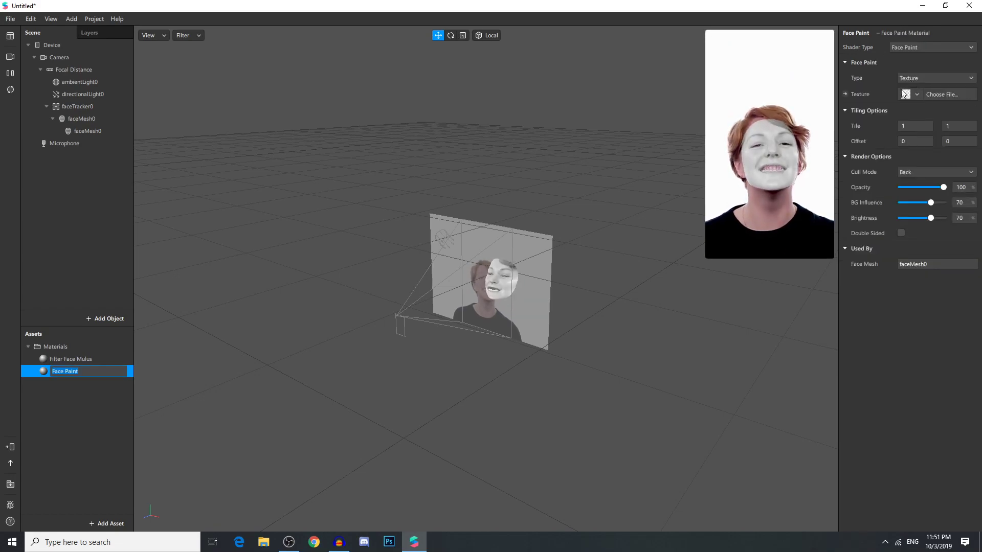
{"action": "left_click_drag", "start_coordinate": [704, 267], "coordinate": [636, 369]}
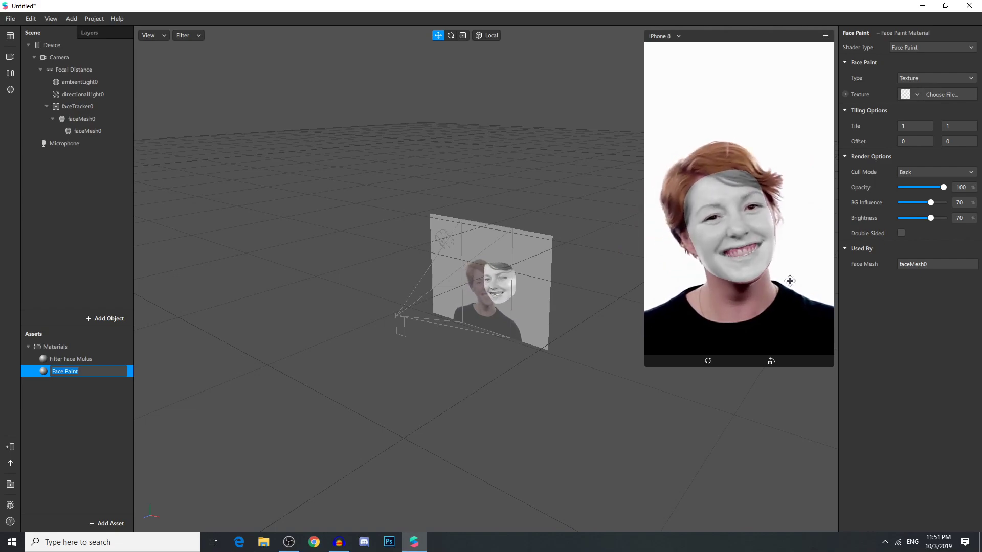
{"action": "left_click_drag", "start_coordinate": [942, 188], "coordinate": [886, 195]}
{"action": "double_click", "coordinate": [108, 370]}
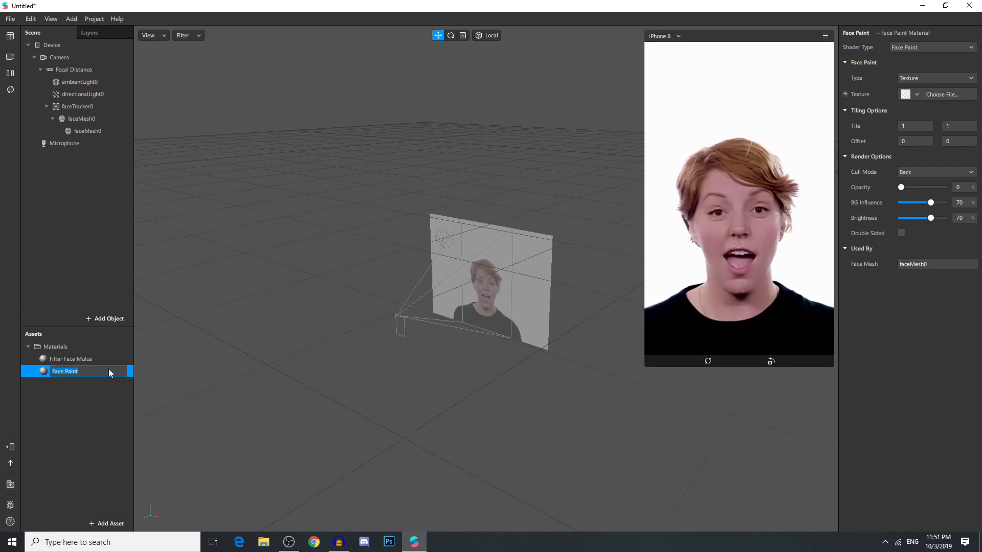
{"action": "left_click", "coordinate": [508, 381]}
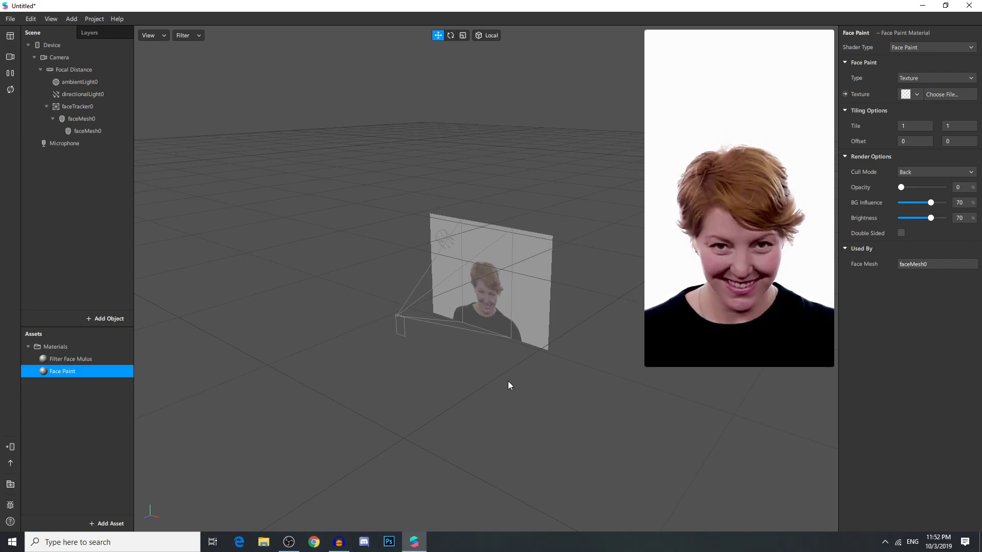
Step: Open the Textures folder inside FaceAssets from the desktop shortcut and examine faceMeshTrackers.png
{"action": "left_click", "coordinate": [916, 2]}
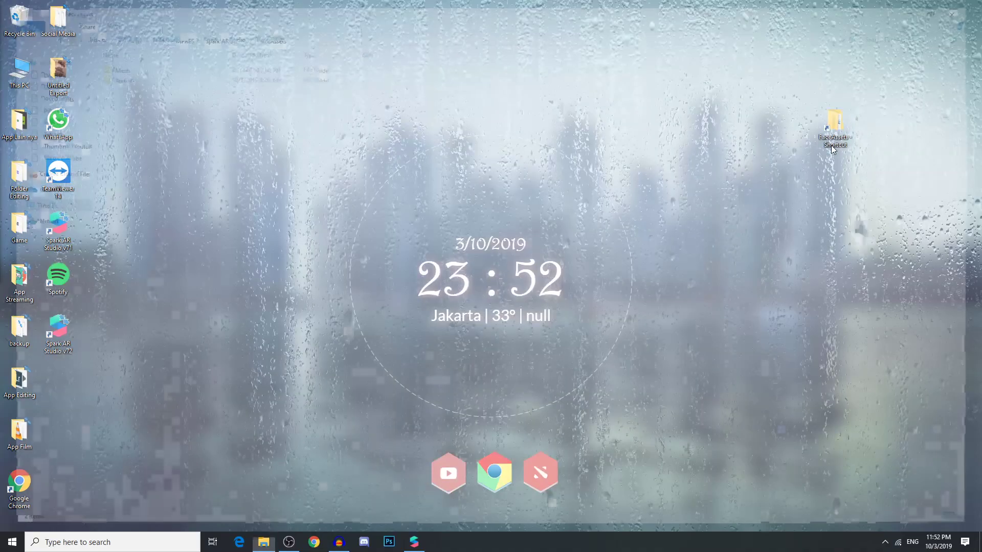
{"action": "double_click", "coordinate": [831, 144]}
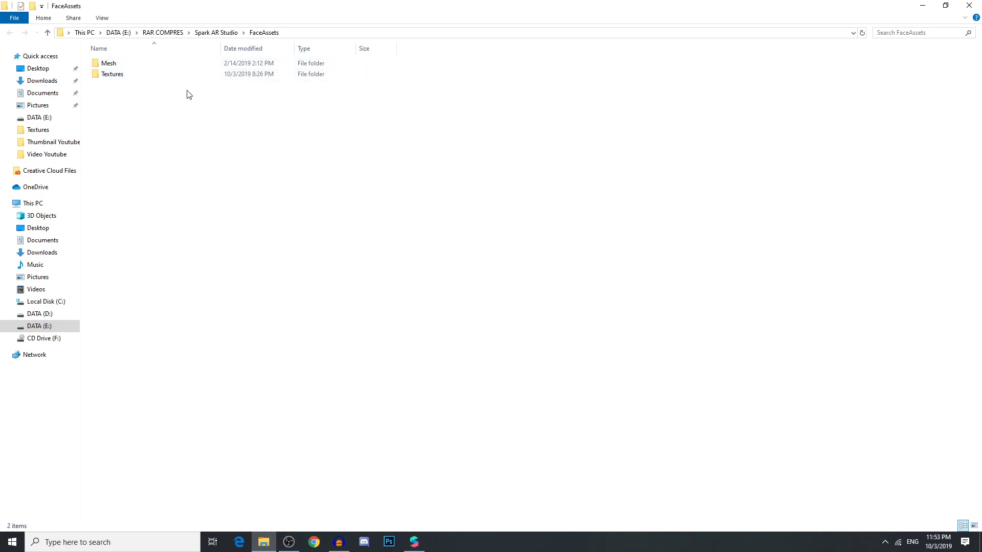
{"action": "double_click", "coordinate": [149, 74]}
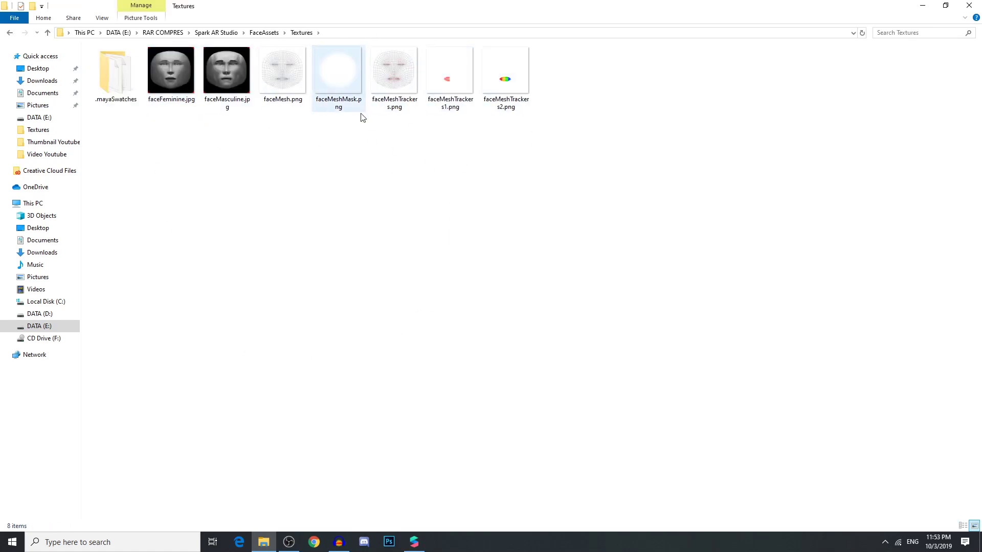
{"action": "double_click", "coordinate": [403, 87]}
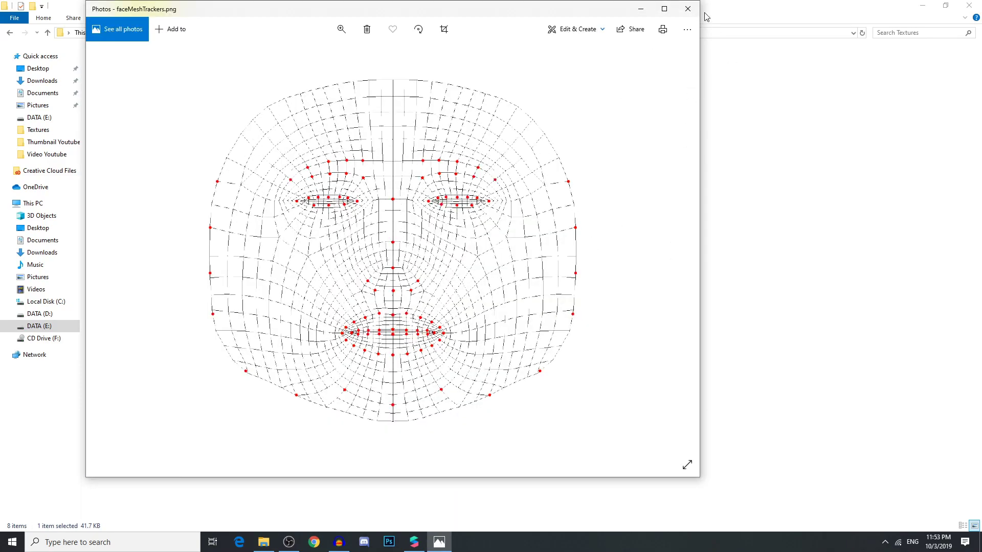
{"action": "left_click", "coordinate": [688, 9]}
{"action": "left_click", "coordinate": [978, 5]}
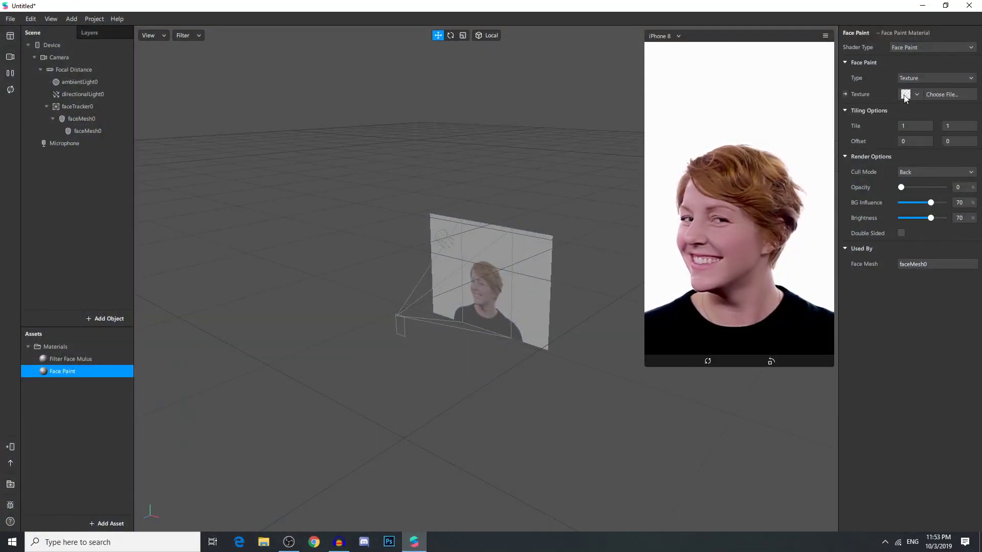
Step: Load faceMeshTrackers as the Face Paint material's texture and set the opacity to 100%, with the device preview enlarged further
{"action": "left_click", "coordinate": [949, 94]}
{"action": "double_click", "coordinate": [408, 75]}
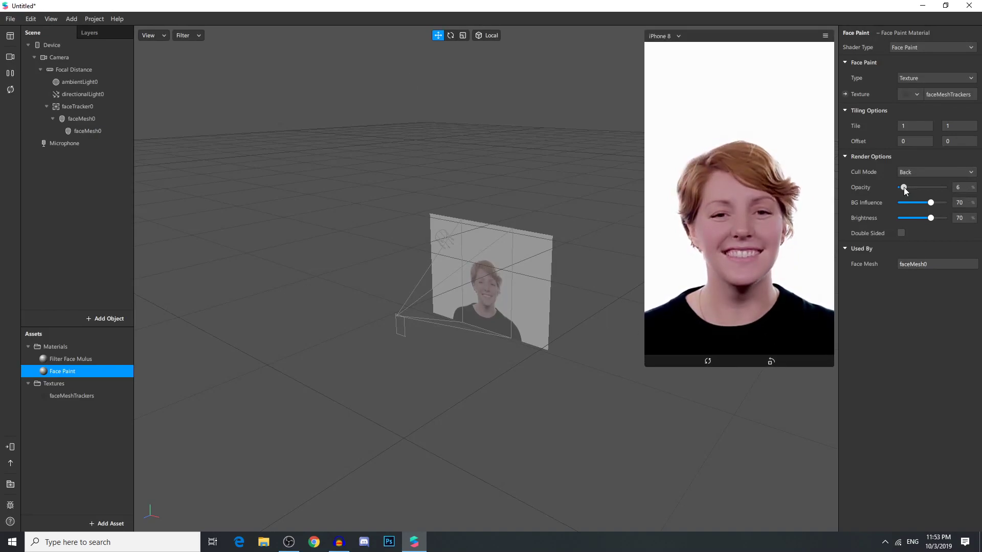
{"action": "left_click_drag", "start_coordinate": [902, 188], "coordinate": [943, 188]}
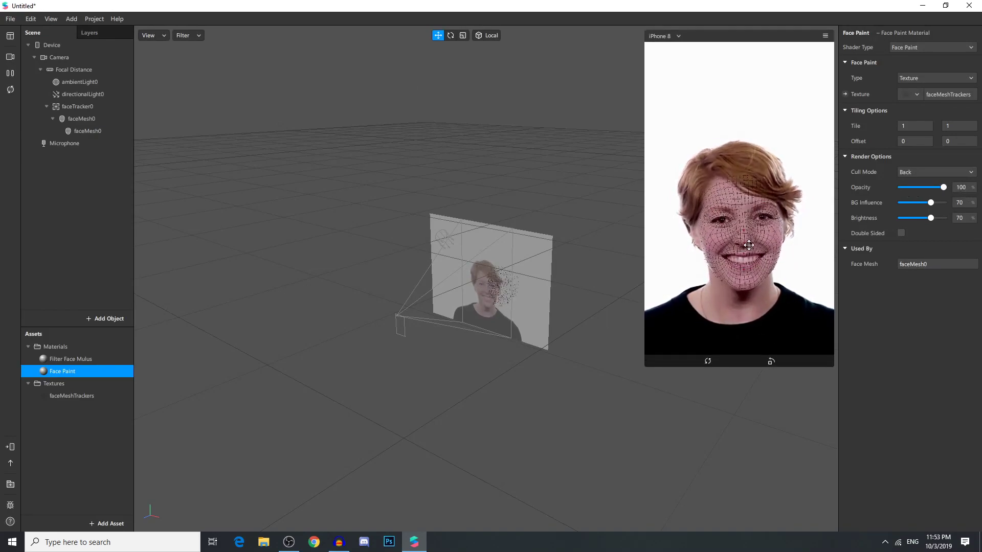
{"action": "left_click_drag", "start_coordinate": [645, 366], "coordinate": [644, 535]}
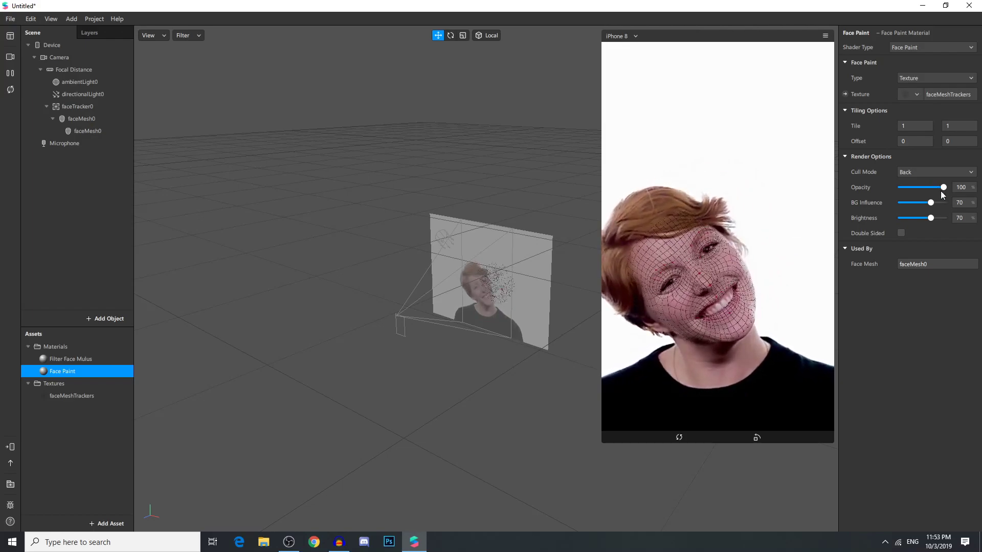
Step: Set the Face Paint material's opacity to 0% and switch to Photoshop
{"action": "left_click_drag", "start_coordinate": [943, 188], "coordinate": [891, 193]}
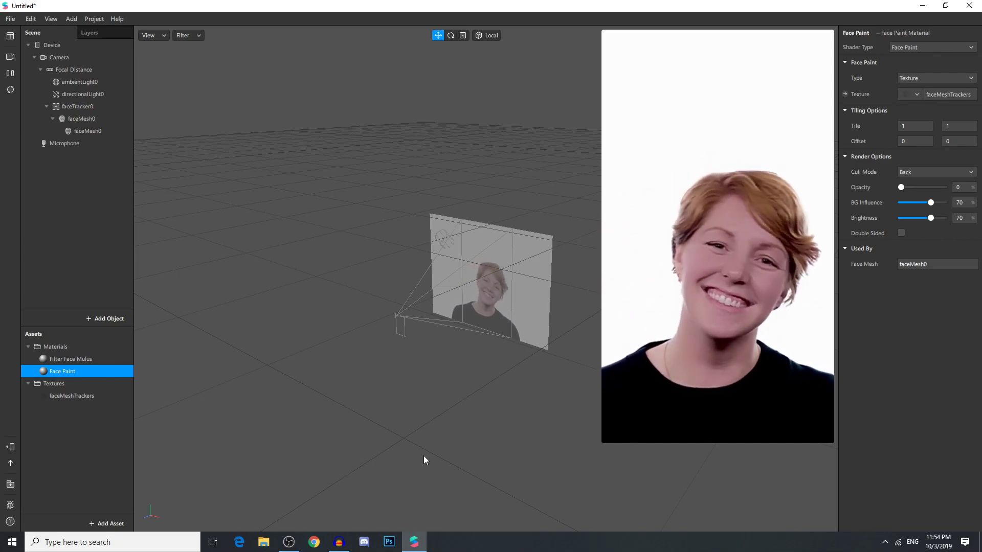
{"action": "left_click", "coordinate": [389, 543]}
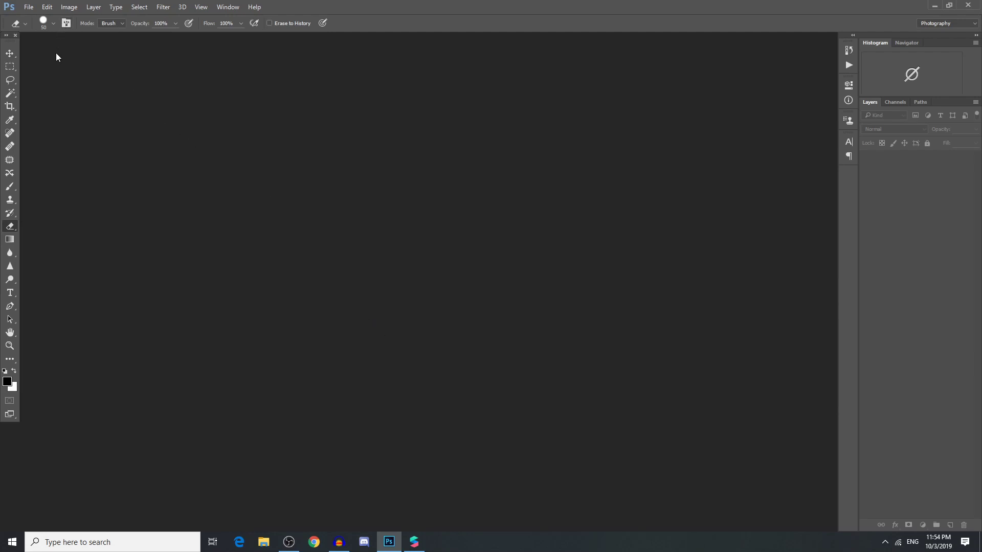
Step: Open faceMeshTrackers.png from the Textures folder inside FaceAssets
{"action": "left_click", "coordinate": [29, 7]}
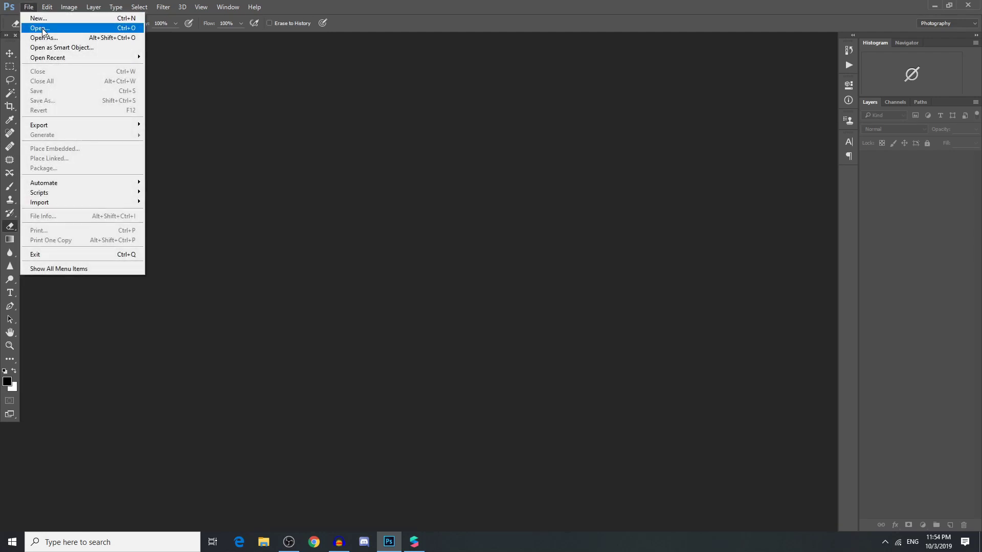
{"action": "left_click", "coordinate": [42, 29]}
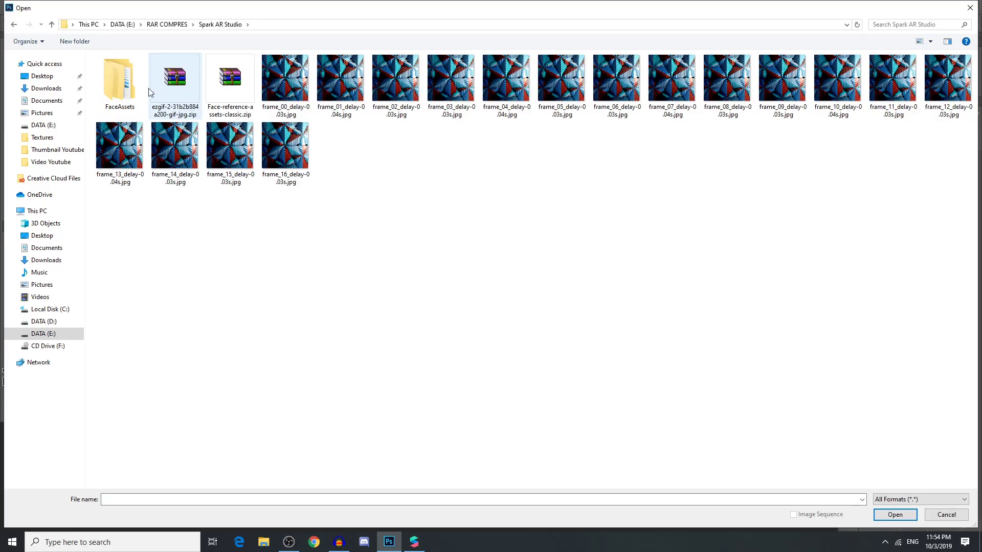
{"action": "double_click", "coordinate": [125, 86]}
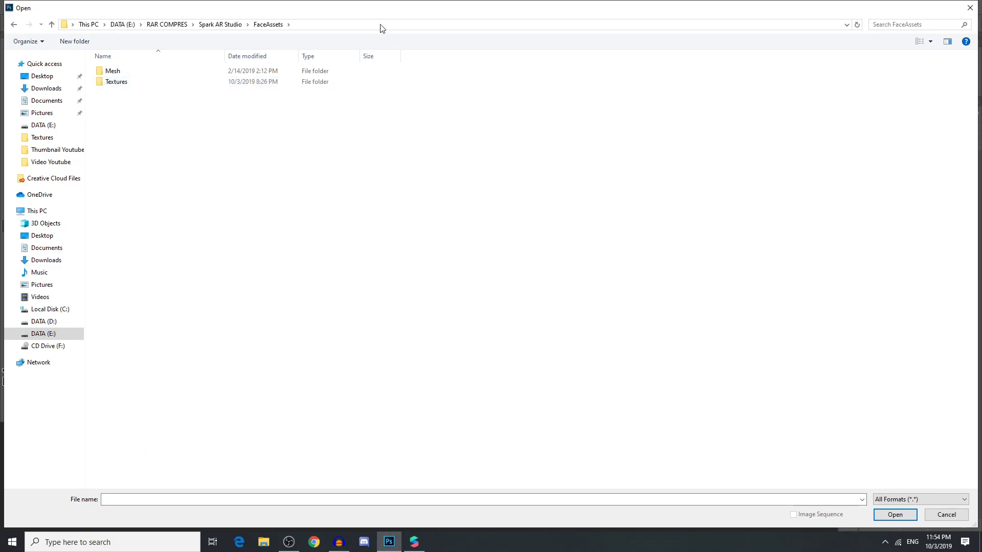
{"action": "double_click", "coordinate": [143, 83]}
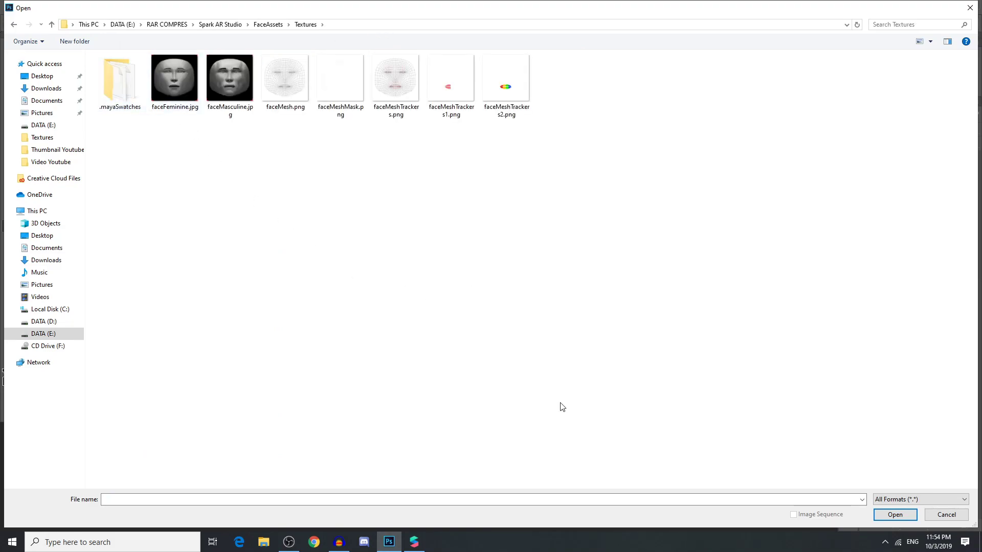
{"action": "double_click", "coordinate": [393, 80]}
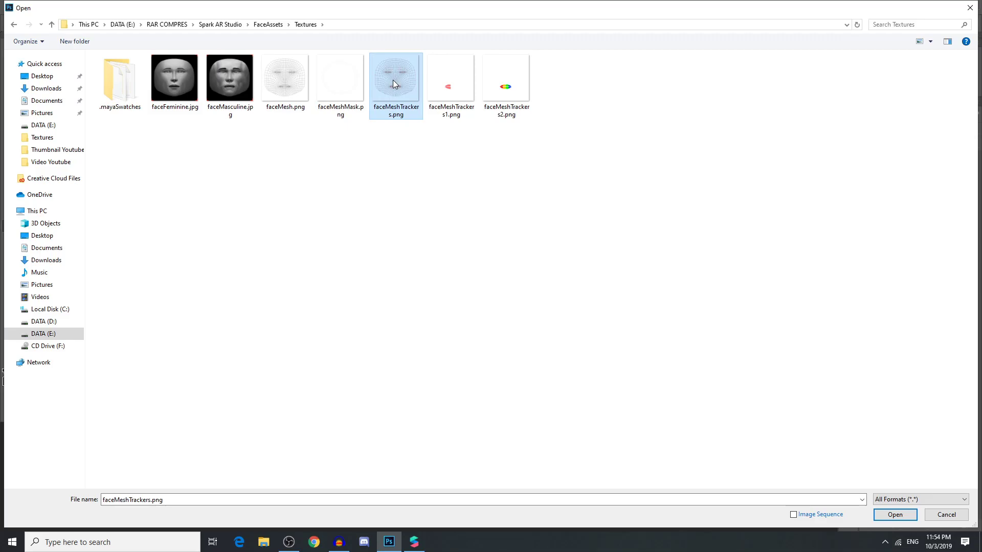
{"action": "left_click_drag", "start_coordinate": [243, 35], "coordinate": [408, 38]}
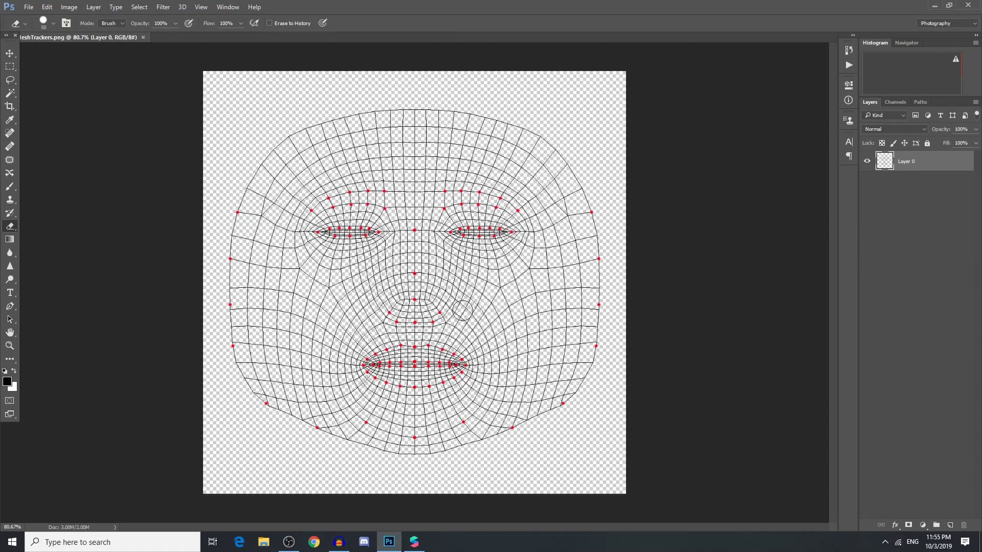
Step: Add a new layer above the face mesh template and make it the active layer for the Brush tool
{"action": "scroll", "coordinate": [462, 310], "scroll_direction": "up", "scroll_amount": 1}
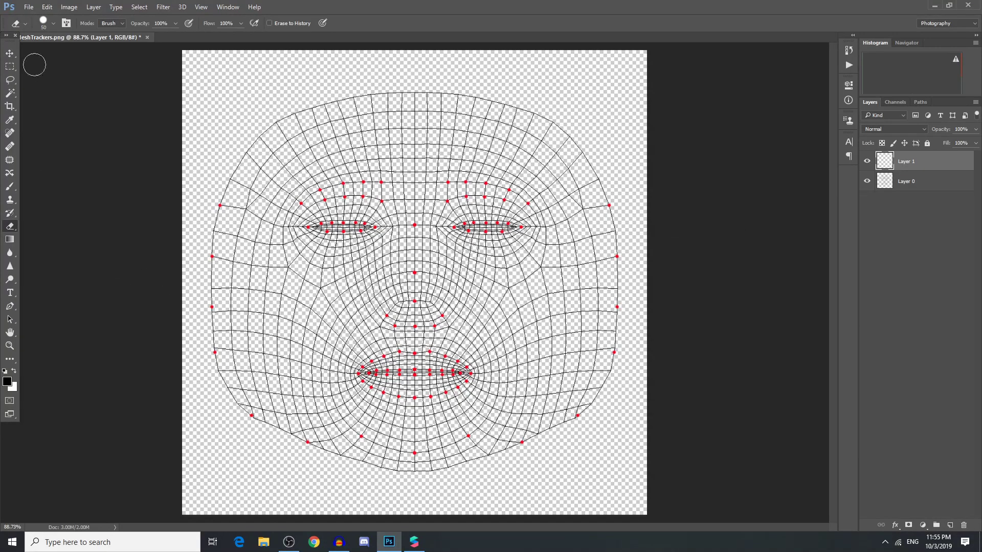
{"action": "left_click", "coordinate": [11, 188]}
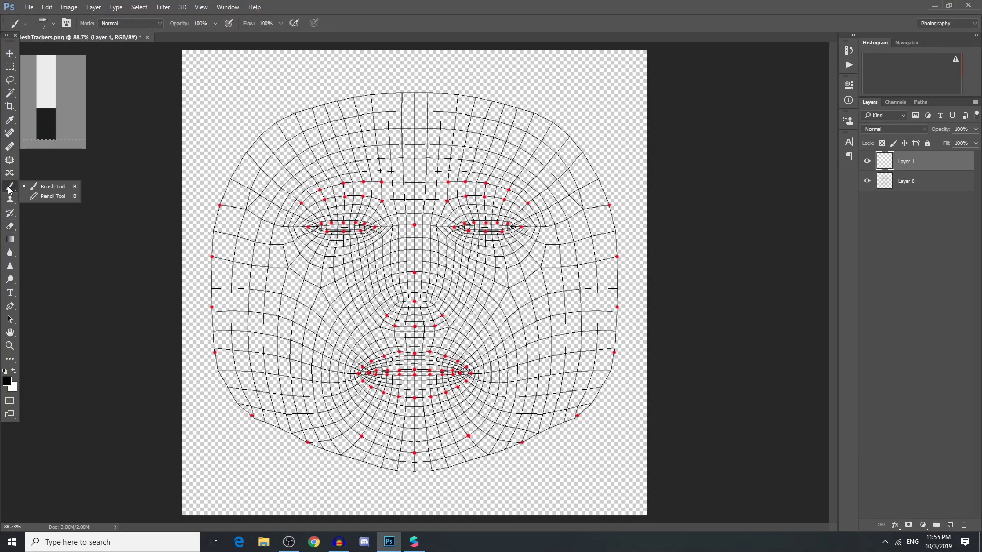
{"action": "scroll", "coordinate": [365, 381], "scroll_direction": "down", "scroll_amount": 1}
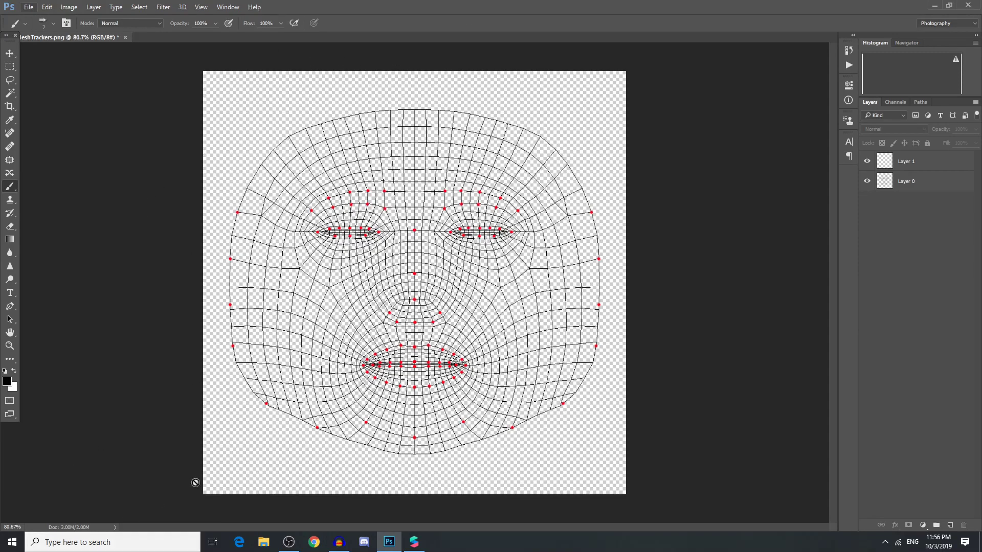
{"action": "scroll", "coordinate": [479, 337], "scroll_direction": "up", "scroll_amount": 5}
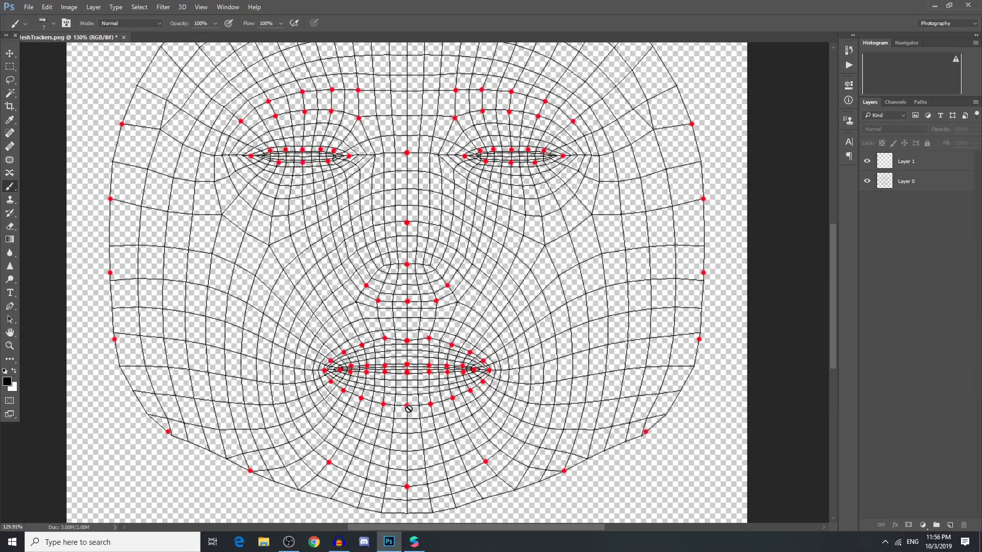
{"action": "left_click", "coordinate": [935, 163]}
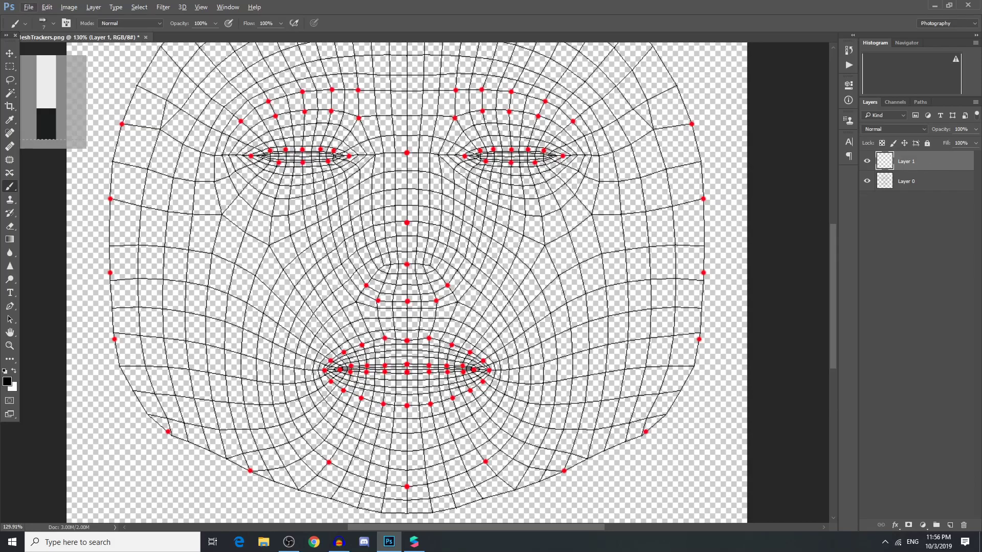
Step: Set the foreground colour to magenta ff00c6 and return to the Brush tool
{"action": "left_click", "coordinate": [8, 381]}
{"action": "left_click_drag", "start_coordinate": [736, 202], "coordinate": [748, 233]}
{"action": "type", "text": "ff00c6"}
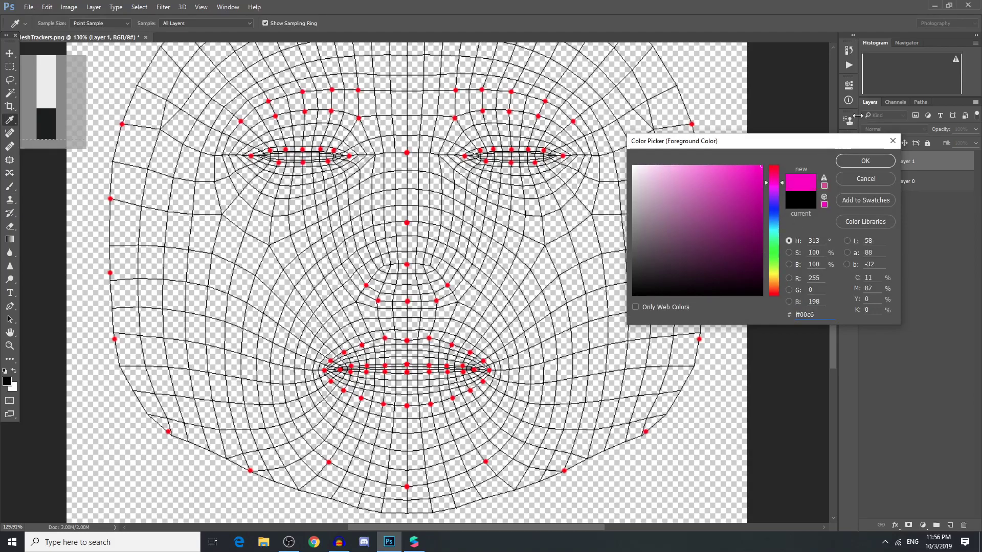
{"action": "left_click", "coordinate": [865, 161]}
{"action": "key", "text": "b"}
Step: Choose the soft round brush at 7 px with 0% hardness and dab the left corner of the mouth
{"action": "scroll", "coordinate": [302, 377], "scroll_direction": "up", "scroll_amount": 5}
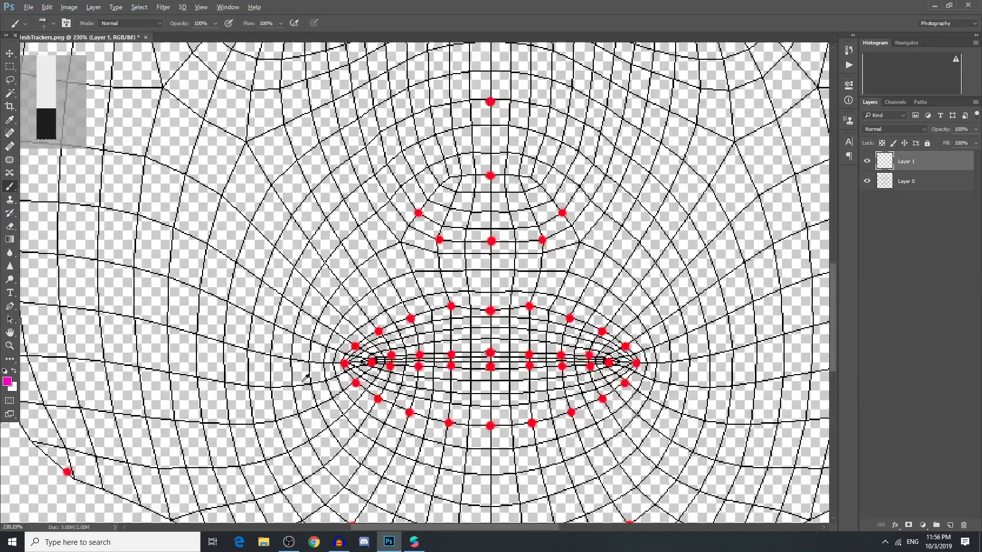
{"action": "right_click", "coordinate": [397, 333]}
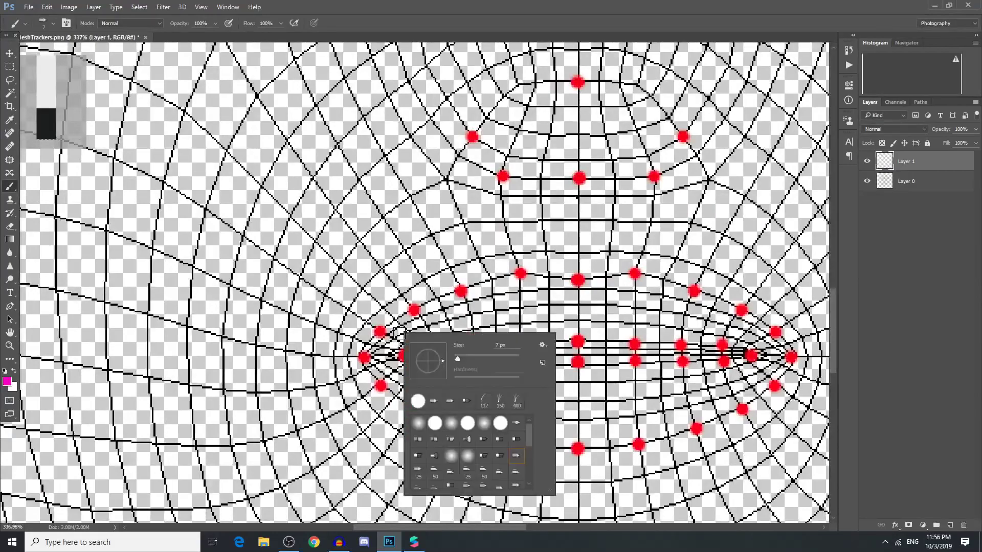
{"action": "left_click", "coordinate": [418, 424]}
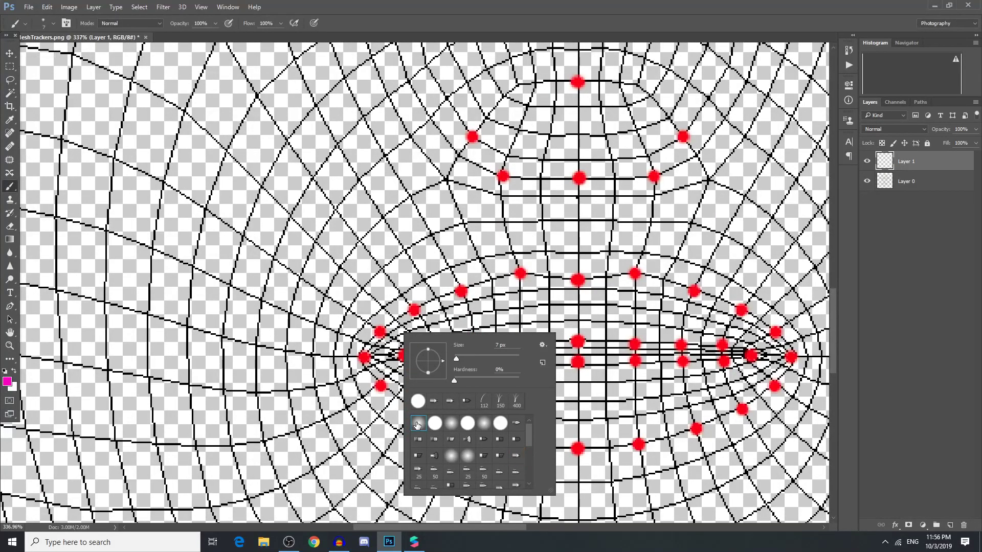
{"action": "left_click", "coordinate": [381, 346]}
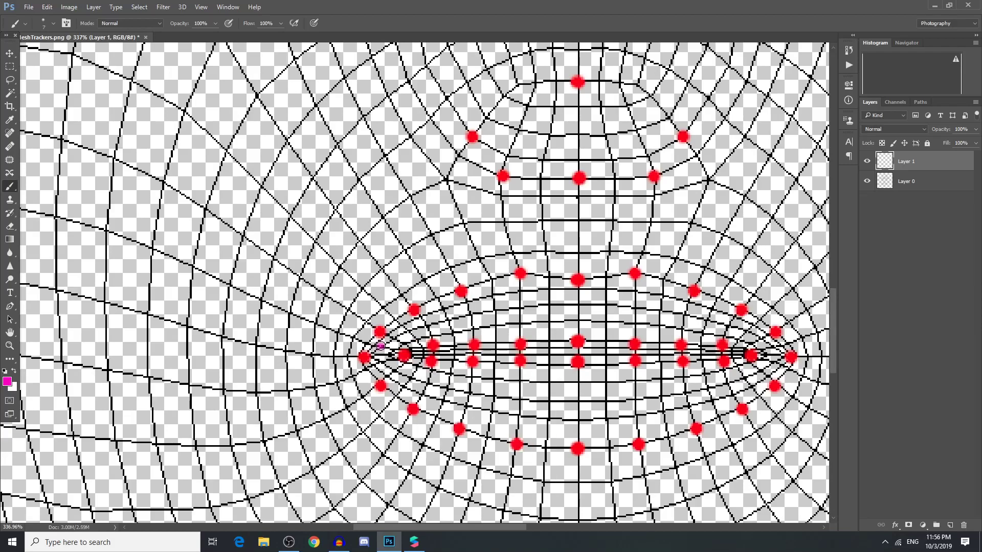
Step: Paint the leftmost section of the upper lip magenta between its tracker points, undoing the stray stroke
{"action": "scroll", "coordinate": [381, 346], "scroll_direction": "up", "scroll_amount": 4}
{"action": "left_click_drag", "start_coordinate": [410, 332], "coordinate": [506, 268]}
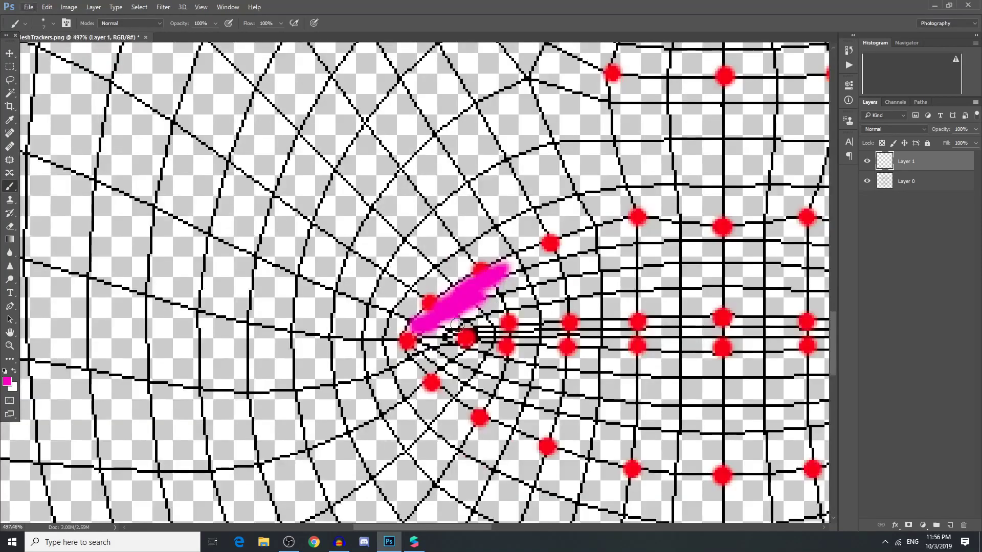
{"action": "mouse_move", "coordinate": [468, 319]}
{"action": "left_mouse_down"}
{"action": "mouse_move", "coordinate": [445, 328]}
{"action": "mouse_move", "coordinate": [561, 312]}
{"action": "mouse_move", "coordinate": [551, 253]}
{"action": "mouse_move", "coordinate": [562, 304]}
{"action": "mouse_move", "coordinate": [550, 255]}
{"action": "mouse_move", "coordinate": [486, 277]}
{"action": "mouse_move", "coordinate": [543, 249]}
{"action": "mouse_move", "coordinate": [489, 269]}
{"action": "mouse_move", "coordinate": [505, 274]}
{"action": "mouse_move", "coordinate": [491, 291]}
{"action": "mouse_move", "coordinate": [478, 288]}
{"action": "mouse_move", "coordinate": [528, 256]}
{"action": "mouse_move", "coordinate": [507, 260]}
{"action": "mouse_move", "coordinate": [549, 246]}
{"action": "mouse_move", "coordinate": [562, 302]}
{"action": "mouse_move", "coordinate": [552, 314]}
{"action": "mouse_move", "coordinate": [522, 301]}
{"action": "mouse_move", "coordinate": [544, 266]}
{"action": "left_mouse_up"}
{"action": "key", "text": "ctrl+z"}
{"action": "scroll", "coordinate": [788, 235], "scroll_direction": "down", "scroll_amount": 1}
Step: Change the foreground colour to yellow and paint the upper lip section between the magenta area and the lip's centre
{"action": "left_click", "coordinate": [6, 381]}
{"action": "left_click_drag", "start_coordinate": [775, 189], "coordinate": [776, 282]}
{"action": "key", "text": "Return"}
{"action": "scroll", "coordinate": [455, 460], "scroll_direction": "down", "scroll_amount": 5}
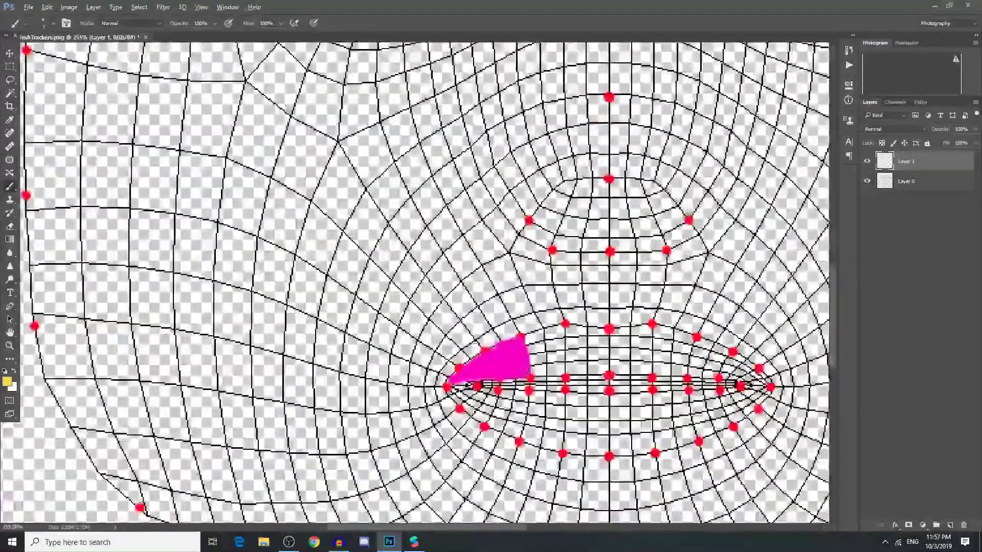
{"action": "scroll", "coordinate": [526, 352], "scroll_direction": "up", "scroll_amount": 8}
{"action": "mouse_move", "coordinate": [517, 320]}
{"action": "left_mouse_down"}
{"action": "mouse_move", "coordinate": [541, 371]}
{"action": "mouse_move", "coordinate": [574, 401]}
{"action": "mouse_move", "coordinate": [615, 403]}
{"action": "mouse_move", "coordinate": [658, 325]}
{"action": "mouse_move", "coordinate": [586, 309]}
{"action": "mouse_move", "coordinate": [534, 326]}
{"action": "mouse_move", "coordinate": [686, 325]}
{"action": "mouse_move", "coordinate": [703, 378]}
{"action": "mouse_move", "coordinate": [668, 394]}
{"action": "mouse_move", "coordinate": [701, 337]}
{"action": "mouse_move", "coordinate": [611, 323]}
{"action": "mouse_move", "coordinate": [576, 383]}
{"action": "mouse_move", "coordinate": [674, 336]}
{"action": "mouse_move", "coordinate": [697, 365]}
{"action": "mouse_move", "coordinate": [711, 350]}
{"action": "mouse_move", "coordinate": [534, 402]}
{"action": "left_mouse_up"}
Step: Change the foreground colour to blue and paint the upper lip section just right of the centre line
{"action": "scroll", "coordinate": [534, 401], "scroll_direction": "right", "scroll_amount": 3}
{"action": "scroll", "coordinate": [535, 402], "scroll_direction": "right", "scroll_amount": 2}
{"action": "left_click", "coordinate": [7, 381]}
{"action": "left_click", "coordinate": [772, 209]}
{"action": "left_click", "coordinate": [873, 158]}
{"action": "mouse_move", "coordinate": [367, 310]}
{"action": "left_mouse_down"}
{"action": "mouse_move", "coordinate": [374, 400]}
{"action": "mouse_move", "coordinate": [473, 400]}
{"action": "mouse_move", "coordinate": [486, 326]}
{"action": "mouse_move", "coordinate": [505, 321]}
{"action": "mouse_move", "coordinate": [474, 338]}
{"action": "mouse_move", "coordinate": [473, 386]}
{"action": "mouse_move", "coordinate": [249, 372]}
{"action": "mouse_move", "coordinate": [309, 352]}
{"action": "mouse_move", "coordinate": [474, 390]}
{"action": "mouse_move", "coordinate": [373, 350]}
{"action": "mouse_move", "coordinate": [466, 351]}
{"action": "mouse_move", "coordinate": [517, 366]}
{"action": "mouse_move", "coordinate": [543, 326]}
{"action": "mouse_move", "coordinate": [521, 348]}
{"action": "mouse_move", "coordinate": [544, 336]}
{"action": "mouse_move", "coordinate": [429, 401]}
{"action": "mouse_move", "coordinate": [519, 389]}
{"action": "left_mouse_up"}
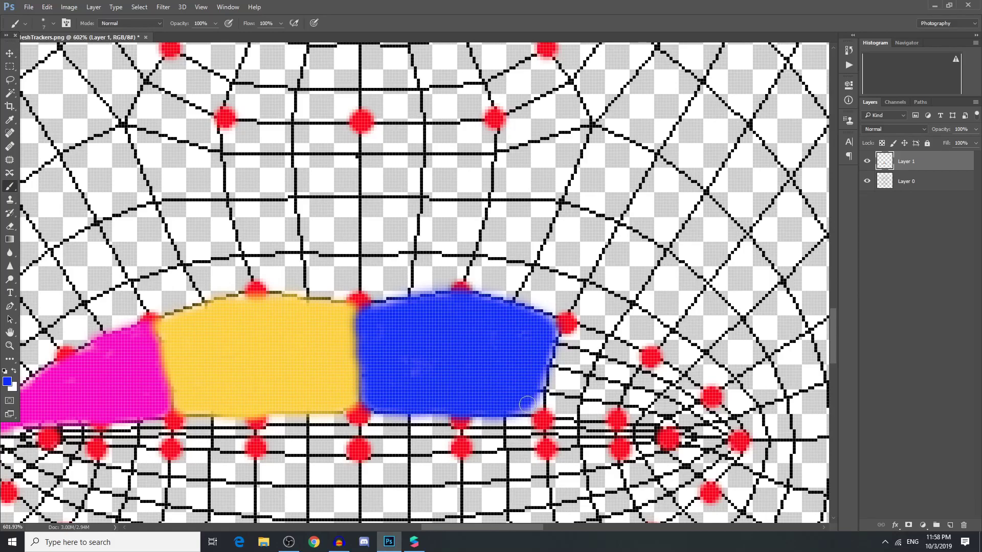
Step: Change the foreground colour to green and paint the rightmost section of the upper lip out to the mouth corner
{"action": "left_click", "coordinate": [7, 381]}
{"action": "mouse_move", "coordinate": [779, 210]}
{"action": "left_mouse_down"}
{"action": "mouse_move", "coordinate": [779, 201]}
{"action": "mouse_move", "coordinate": [779, 251]}
{"action": "left_mouse_up"}
{"action": "key", "text": "Return"}
{"action": "mouse_move", "coordinate": [558, 327]}
{"action": "left_mouse_down"}
{"action": "mouse_move", "coordinate": [688, 385]}
{"action": "mouse_move", "coordinate": [723, 417]}
{"action": "mouse_move", "coordinate": [604, 415]}
{"action": "mouse_move", "coordinate": [560, 335]}
{"action": "mouse_move", "coordinate": [565, 351]}
{"action": "mouse_move", "coordinate": [694, 409]}
{"action": "mouse_move", "coordinate": [615, 380]}
{"action": "mouse_move", "coordinate": [618, 398]}
{"action": "mouse_move", "coordinate": [656, 409]}
{"action": "mouse_move", "coordinate": [582, 398]}
{"action": "mouse_move", "coordinate": [716, 414]}
{"action": "left_mouse_up"}
{"action": "scroll", "coordinate": [611, 386], "scroll_direction": "down", "scroll_amount": 5}
{"action": "scroll", "coordinate": [649, 499], "scroll_direction": "up", "scroll_amount": 3}
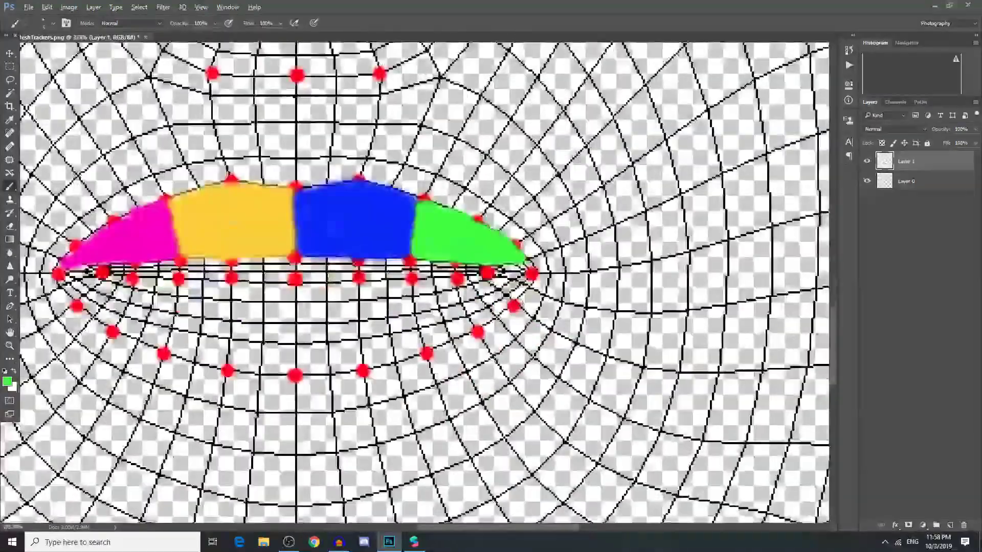
{"action": "scroll", "coordinate": [468, 360], "scroll_direction": "down", "scroll_amount": 3}
{"action": "scroll", "coordinate": [468, 359], "scroll_direction": "down", "scroll_amount": 2}
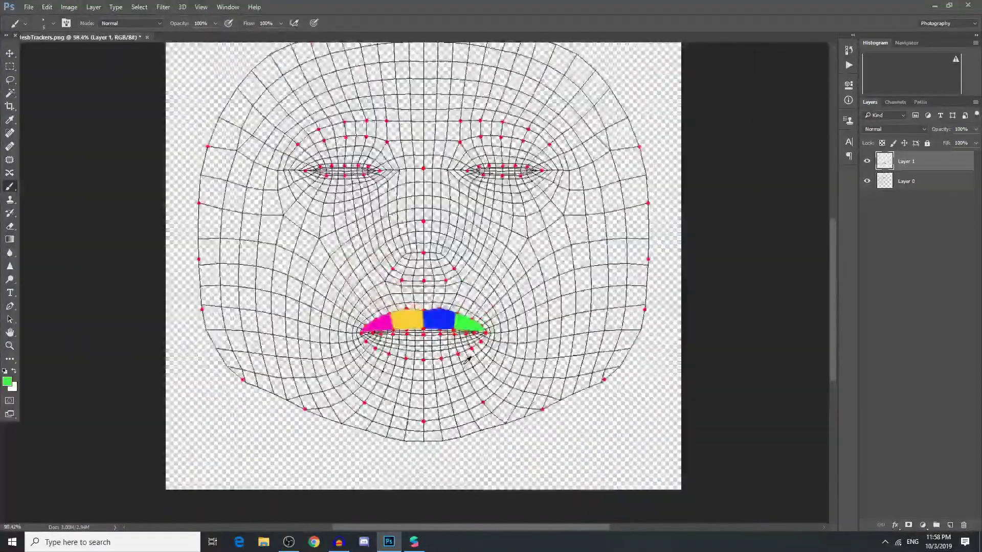
Step: Duplicate the painted upper lip layer, flip the copy vertically and move it down onto the lower lip
{"action": "scroll", "coordinate": [351, 333], "scroll_direction": "up", "scroll_amount": 2}
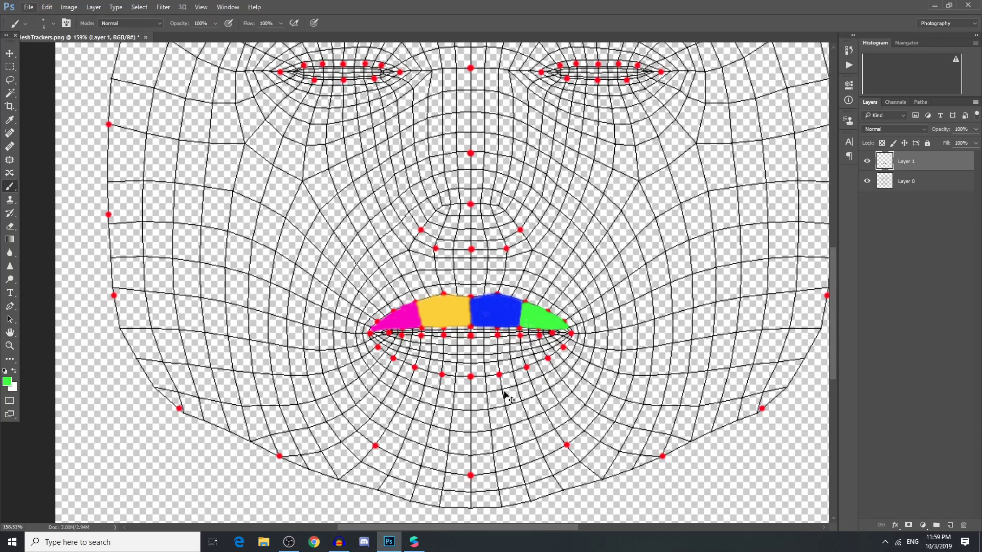
{"action": "key", "text": "ctrl+j"}
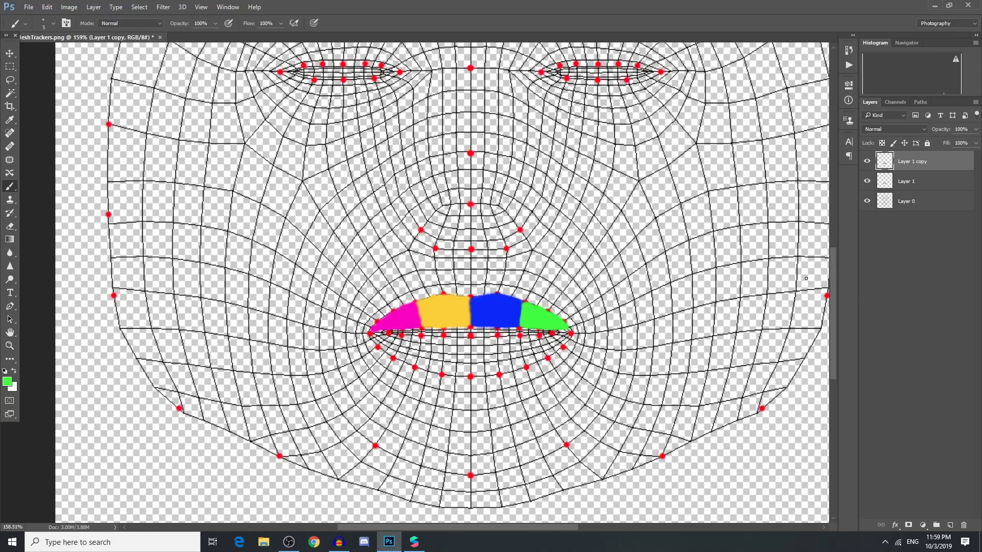
{"action": "key", "text": "ctrl+t"}
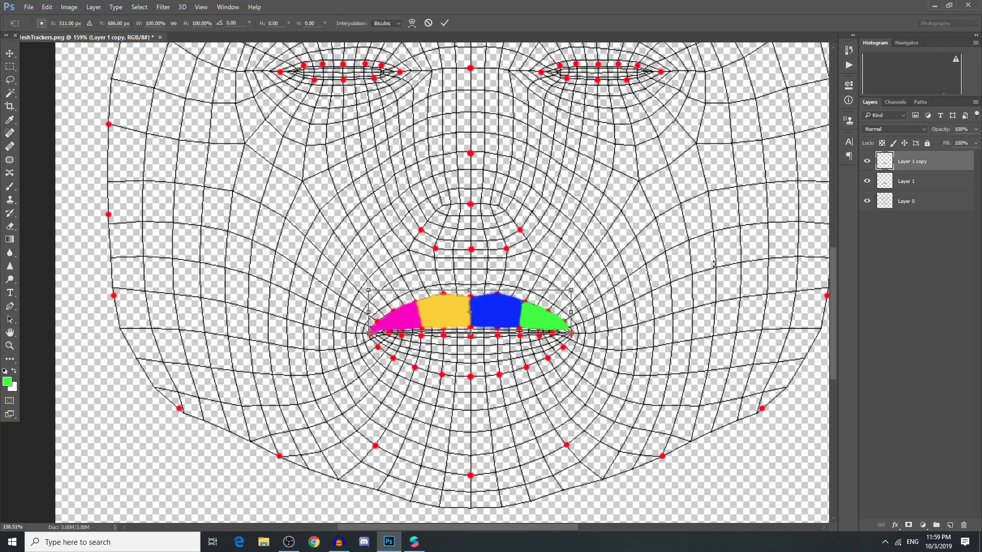
{"action": "right_click", "coordinate": [515, 303]}
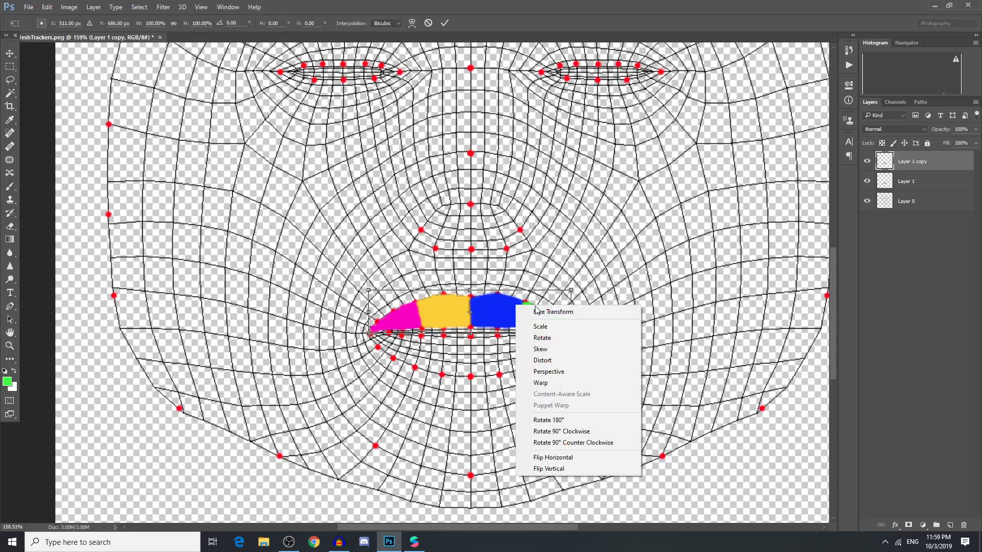
{"action": "left_click", "coordinate": [572, 472]}
{"action": "left_click_drag", "start_coordinate": [508, 305], "coordinate": [510, 350]}
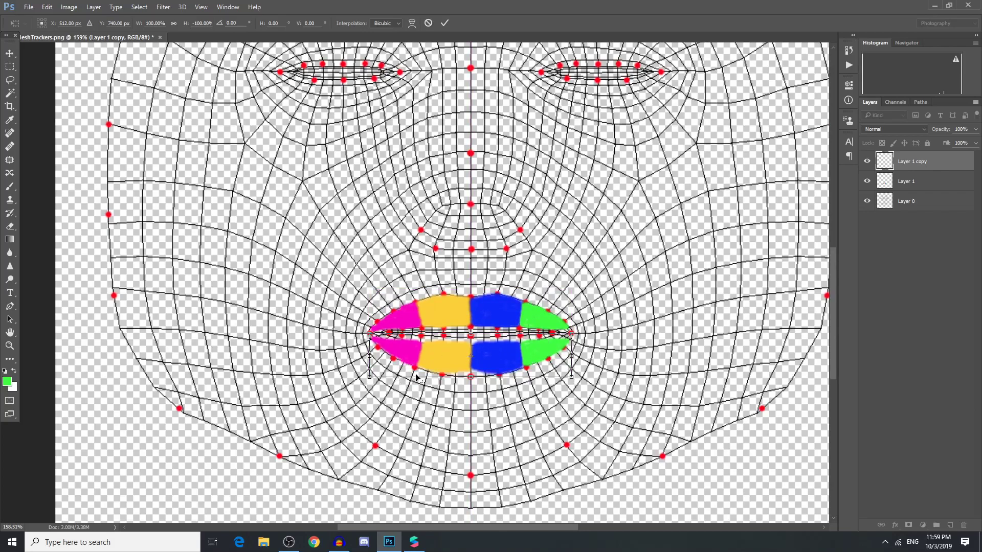
Step: Fit the flipped copy to the lower lip's tracker points at about 101.6% width and 118.5% height, apply the transform and sample its blue
{"action": "scroll", "coordinate": [417, 377], "scroll_direction": "up", "scroll_amount": 3}
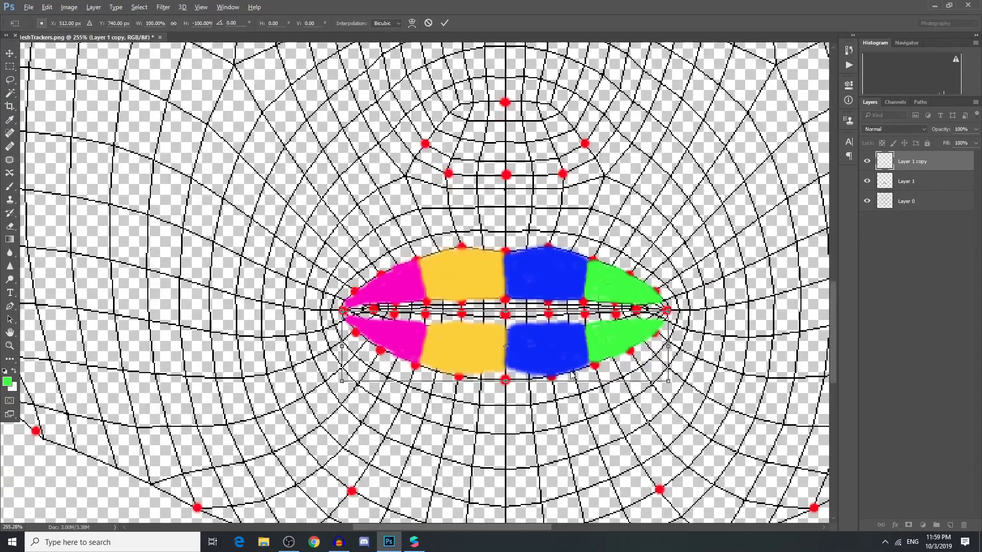
{"action": "mouse_move", "coordinate": [571, 351]}
{"action": "left_mouse_down"}
{"action": "mouse_move", "coordinate": [563, 342]}
{"action": "mouse_move", "coordinate": [572, 341]}
{"action": "left_mouse_up"}
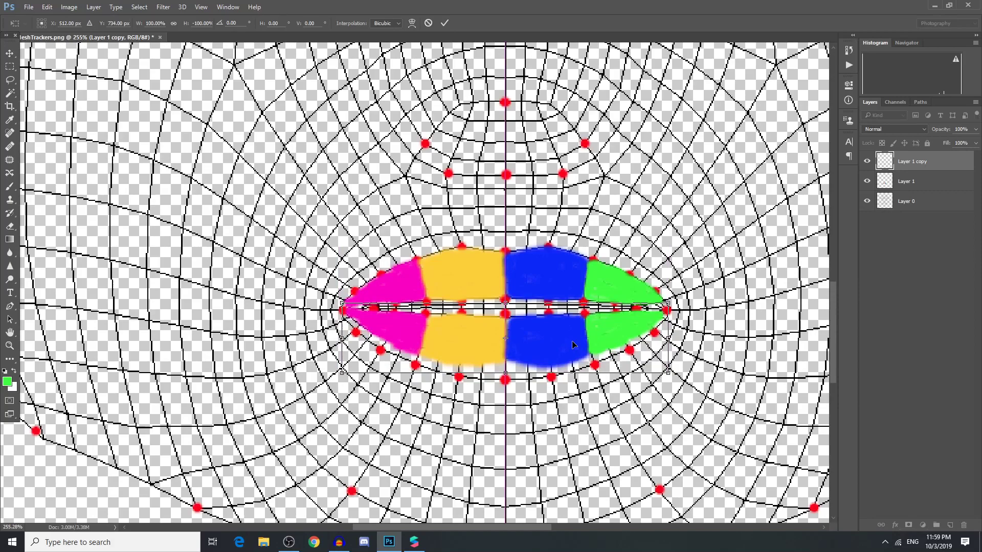
{"action": "left_click_drag", "start_coordinate": [506, 374], "coordinate": [505, 386]}
{"action": "left_click_drag", "start_coordinate": [668, 303], "coordinate": [668, 304]}
{"action": "left_click_drag", "start_coordinate": [345, 322], "coordinate": [350, 323]}
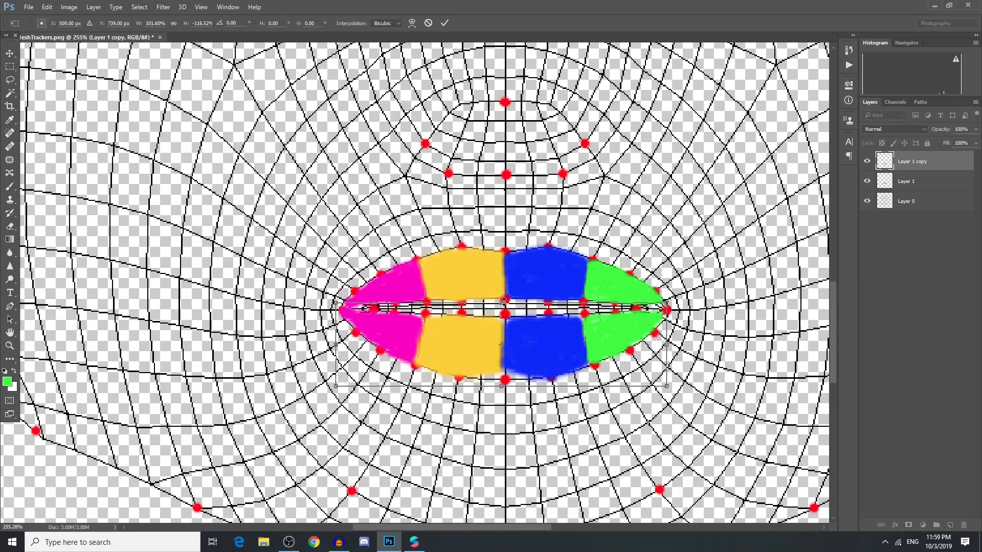
{"action": "left_click", "coordinate": [445, 23]}
{"action": "scroll", "coordinate": [475, 398], "scroll_direction": "up", "scroll_amount": 4}
{"action": "left_click", "coordinate": [509, 370], "text": "alt"}
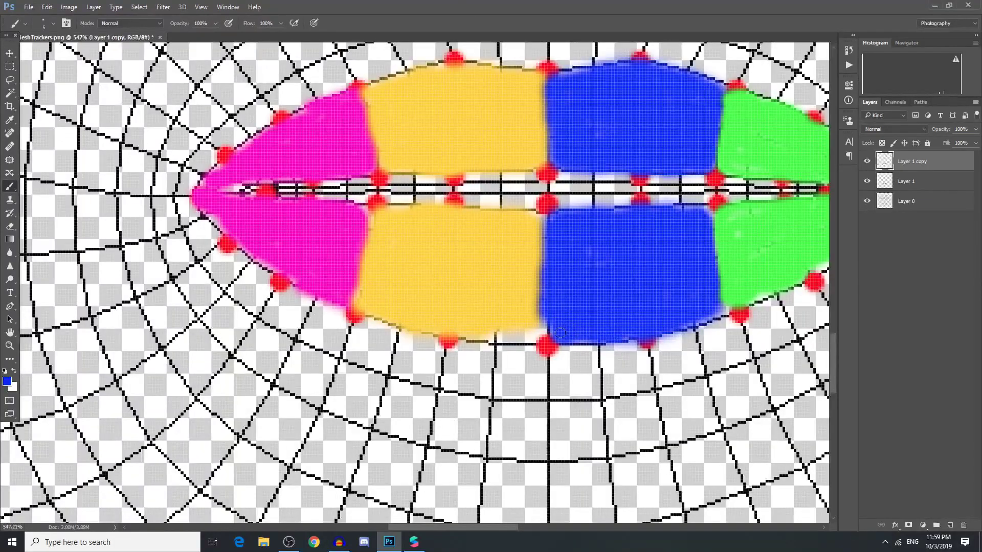
{"action": "scroll", "coordinate": [543, 331], "scroll_direction": "down", "scroll_amount": 8}
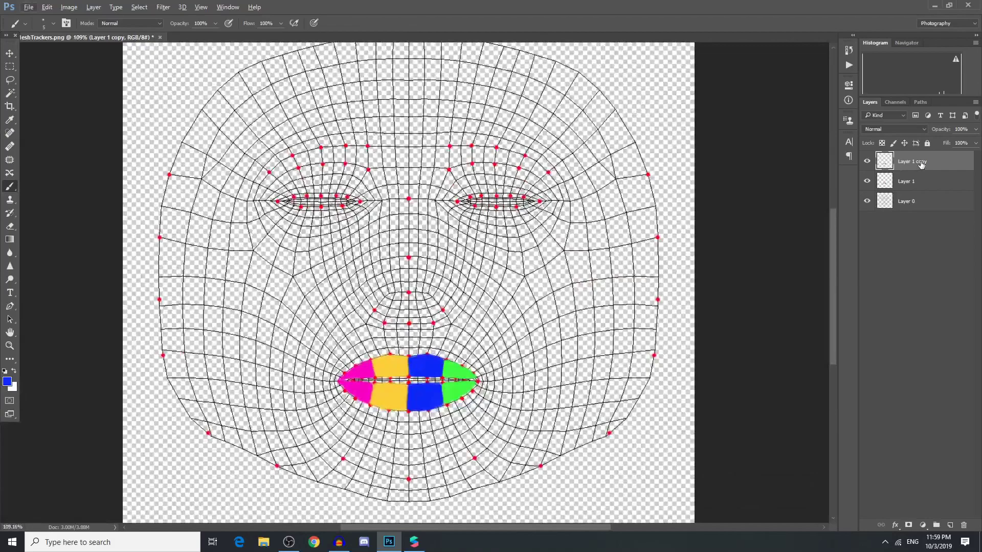
Step: Add a new layer above the lip layers and set the foreground colour to a soft pinkish red
{"action": "left_click", "coordinate": [953, 524]}
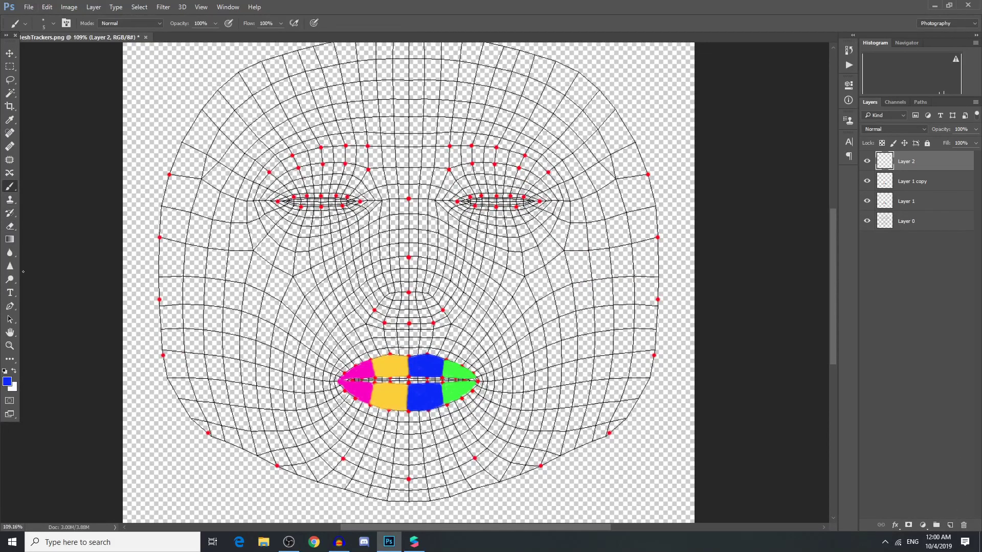
{"action": "left_click", "coordinate": [8, 381]}
{"action": "left_click_drag", "start_coordinate": [768, 263], "coordinate": [773, 174]}
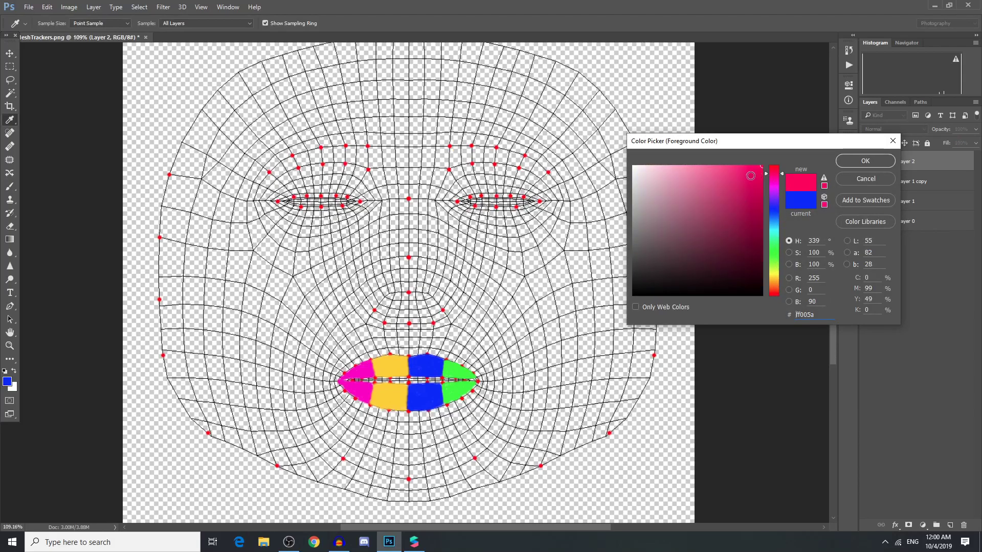
{"action": "left_click", "coordinate": [751, 175]}
{"action": "key", "text": "Return"}
Step: Paint one soft pink blush spot on each cheek of the face mesh with a 300 px soft brush at 0% hardness
{"action": "key", "text": "b"}
{"action": "key", "text": "bracketright"}
{"action": "key", "text": "bracketright"}
{"action": "key", "text": "bracketright"}
{"action": "key", "text": "bracketright"}
{"action": "key", "text": "bracketright"}
{"action": "key", "text": "bracketright"}
{"action": "key", "text": "bracketright"}
{"action": "key", "text": "bracketright"}
{"action": "key", "text": "bracketright"}
{"action": "key", "text": "bracketright"}
{"action": "key", "text": "bracketright"}
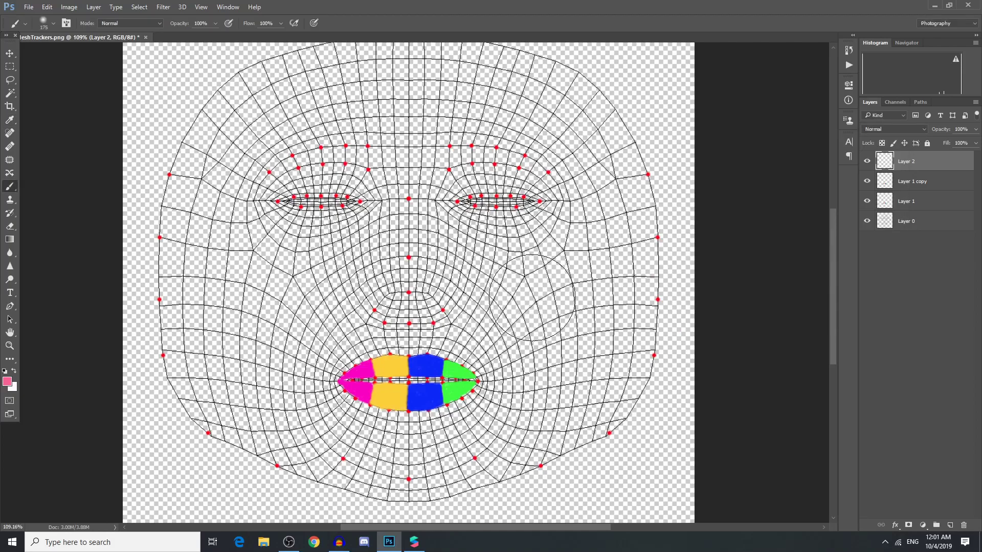
{"action": "right_click", "coordinate": [541, 298]}
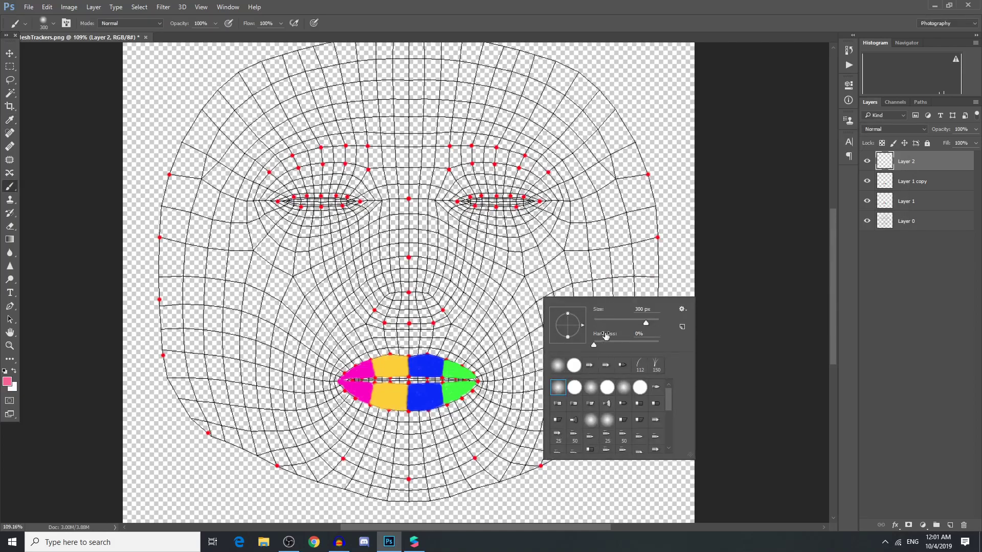
{"action": "left_click_drag", "start_coordinate": [618, 325], "coordinate": [648, 325]}
{"action": "key", "text": "Return"}
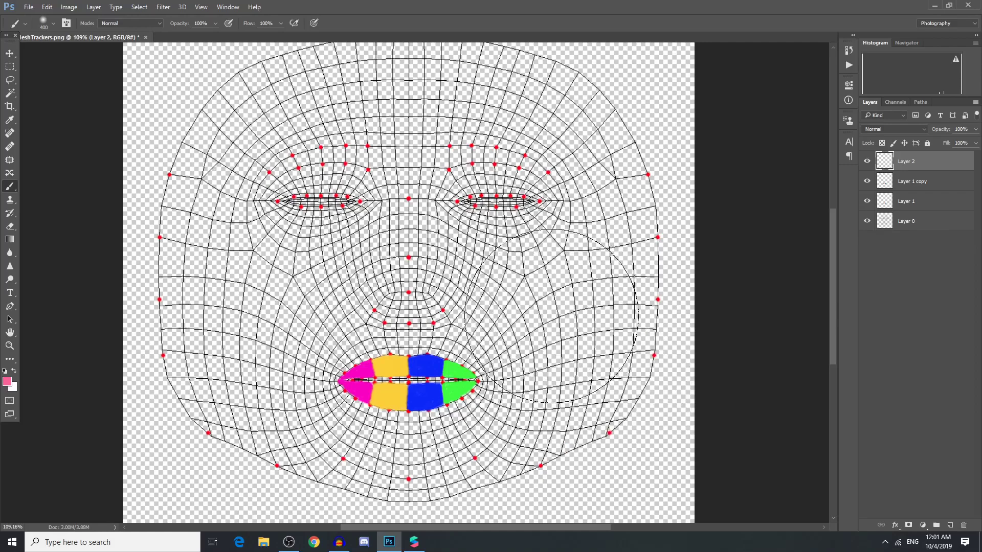
{"action": "key", "text": "bracketleft"}
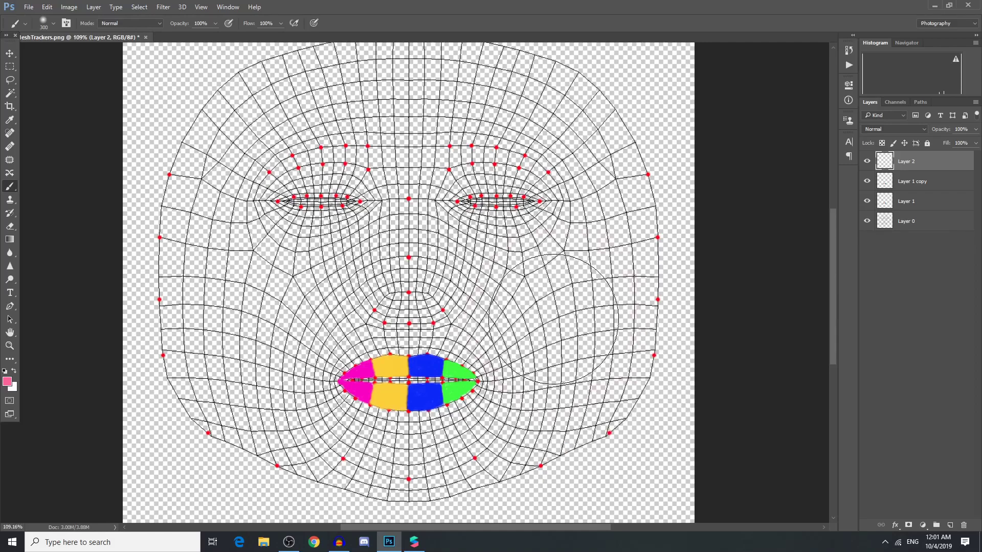
{"action": "left_click", "coordinate": [554, 319]}
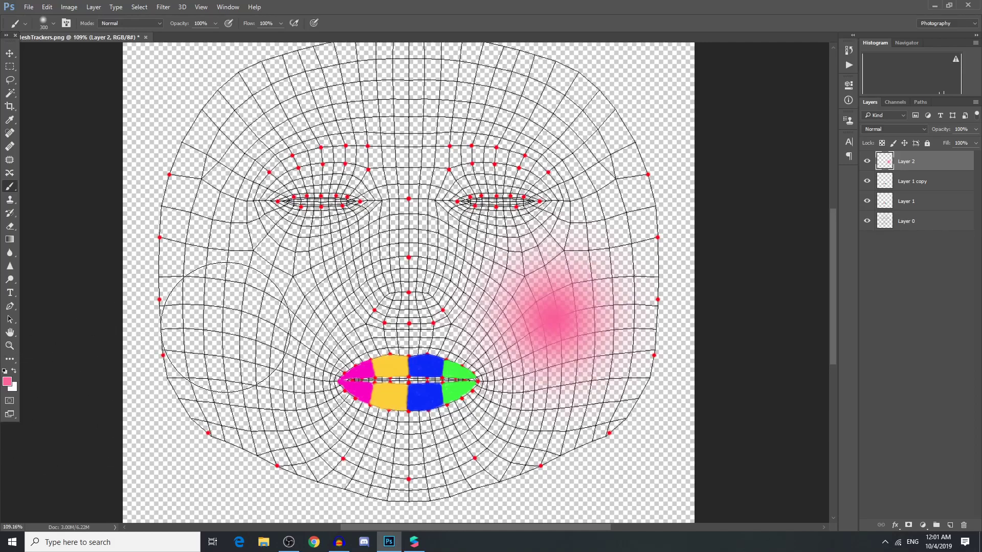
{"action": "left_click", "coordinate": [246, 318]}
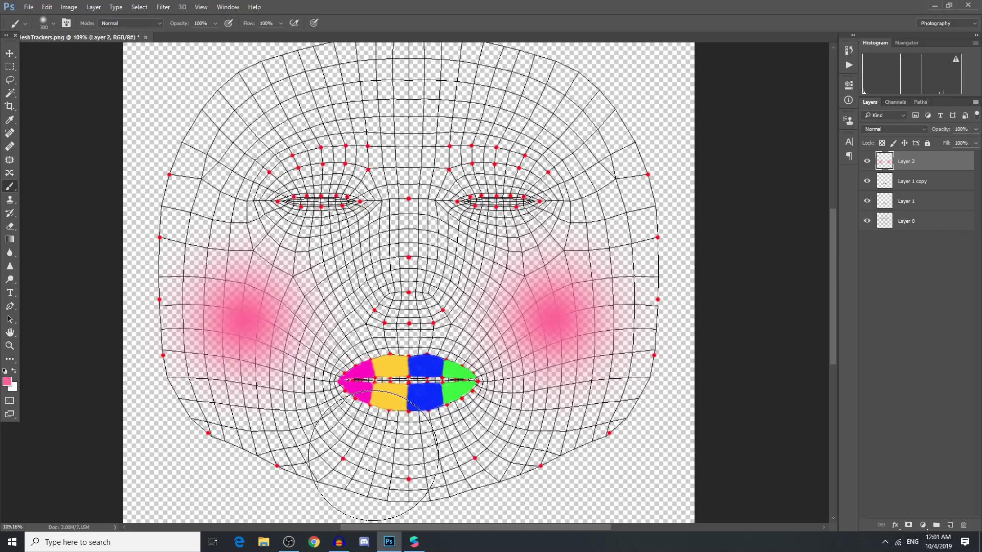
Step: Nudge the blush layer so the spots sit evenly on both cheeks, and hide the face mesh template layer
{"action": "key", "text": "v"}
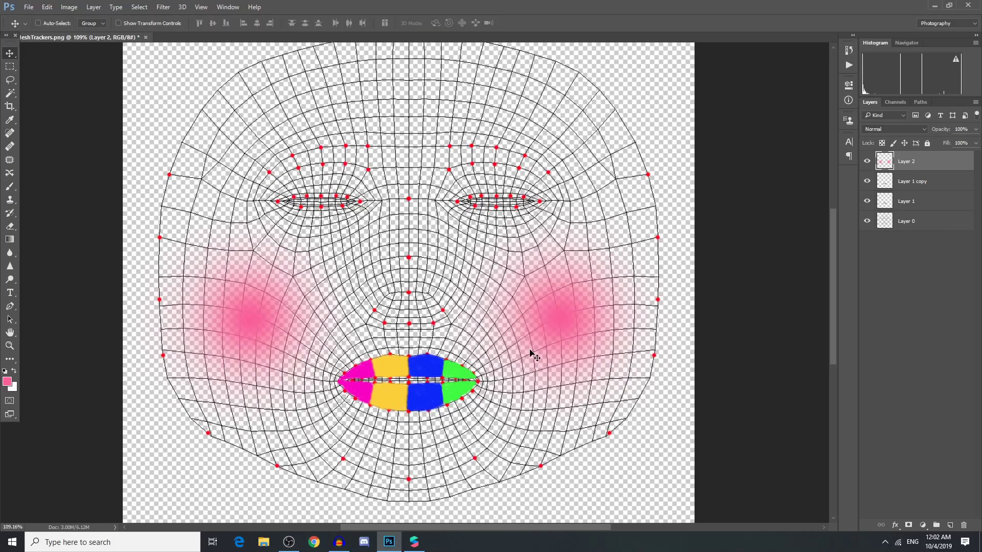
{"action": "left_click_drag", "start_coordinate": [576, 335], "coordinate": [572, 336]}
{"action": "left_click_drag", "start_coordinate": [566, 321], "coordinate": [568, 323]}
{"action": "left_click", "coordinate": [868, 221]}
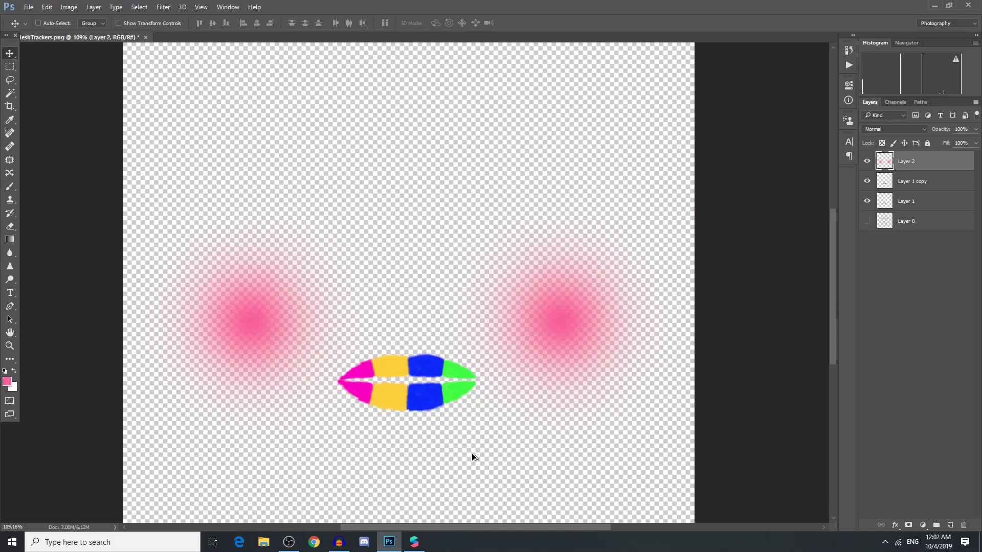
{"action": "scroll", "coordinate": [475, 458], "scroll_direction": "down", "scroll_amount": 3}
{"action": "scroll", "coordinate": [360, 256], "scroll_direction": "up", "scroll_amount": 2}
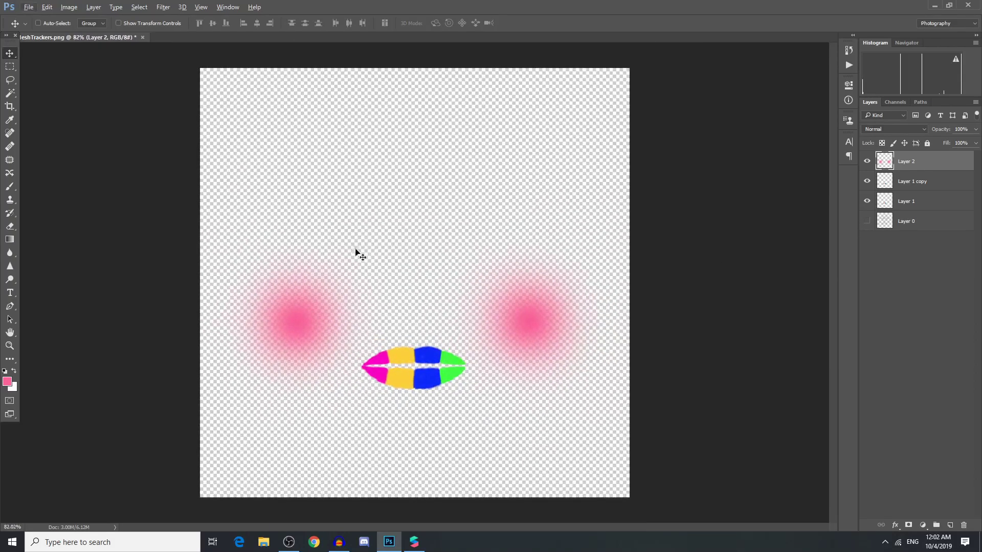
Step: Save the painted texture as a PNG named faceMeshTrackers3 in the Textures folder with the default PNG options
{"action": "left_click", "coordinate": [29, 7]}
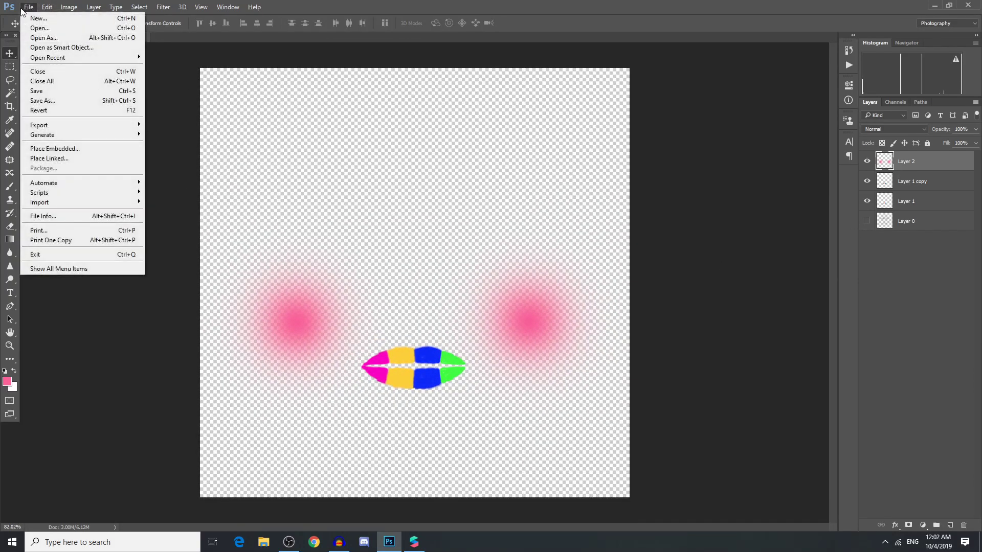
{"action": "left_click", "coordinate": [95, 102]}
{"action": "left_click", "coordinate": [127, 437]}
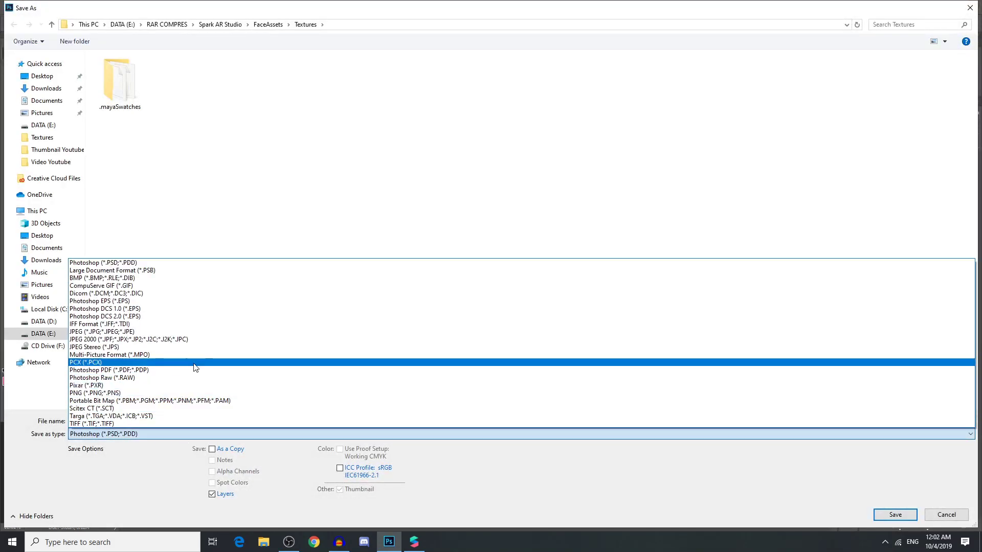
{"action": "left_click", "coordinate": [117, 392]}
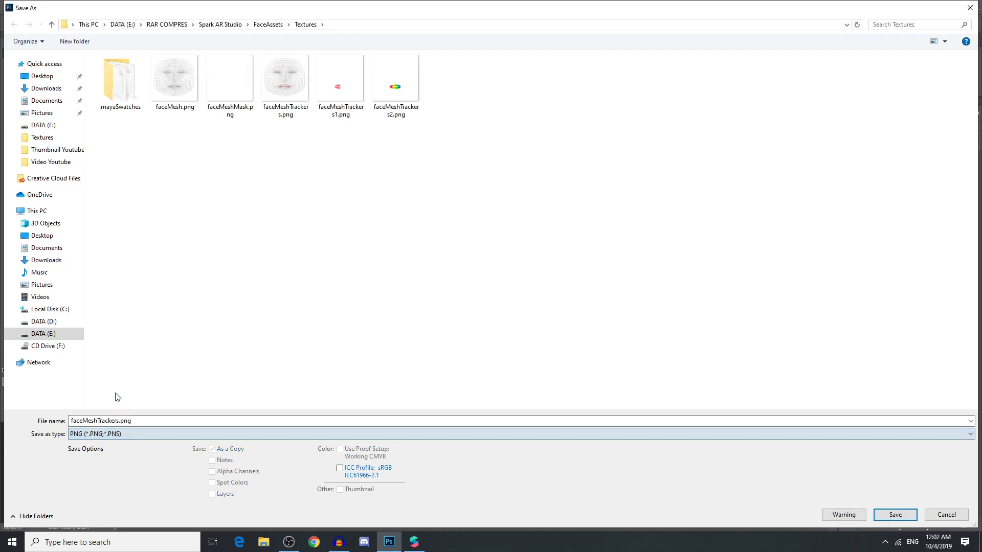
{"action": "left_click", "coordinate": [127, 421]}
{"action": "double_click", "coordinate": [159, 421]}
{"action": "left_click", "coordinate": [168, 419]}
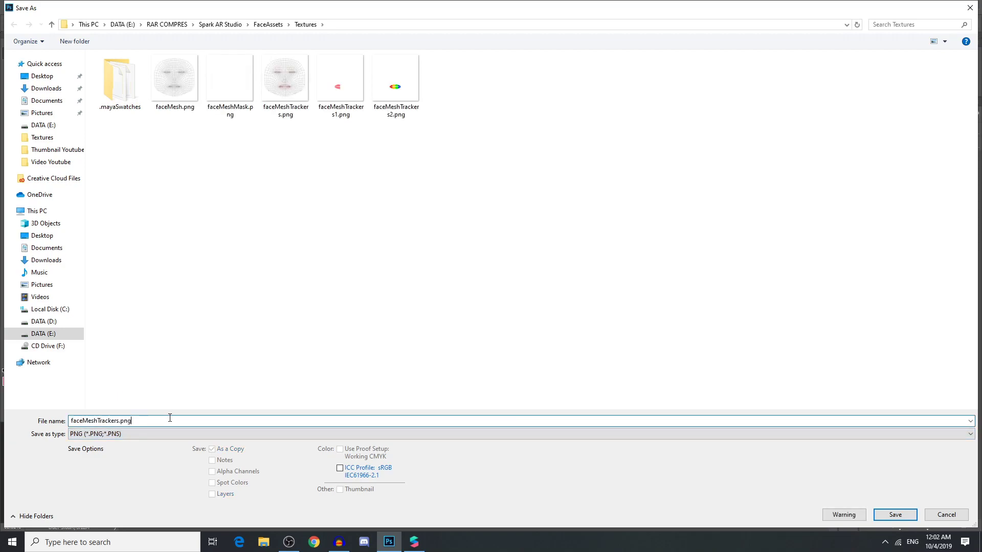
{"action": "key", "text": "BackSpace"}
{"action": "key", "text": "BackSpace"}
{"action": "key", "text": "BackSpace"}
{"action": "key", "text": "BackSpace"}
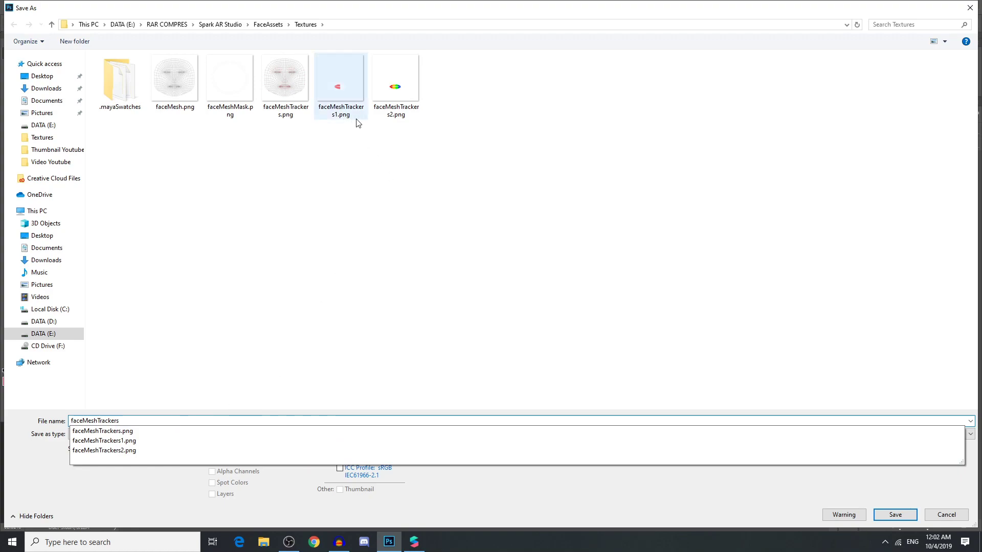
{"action": "type", "text": "3"}
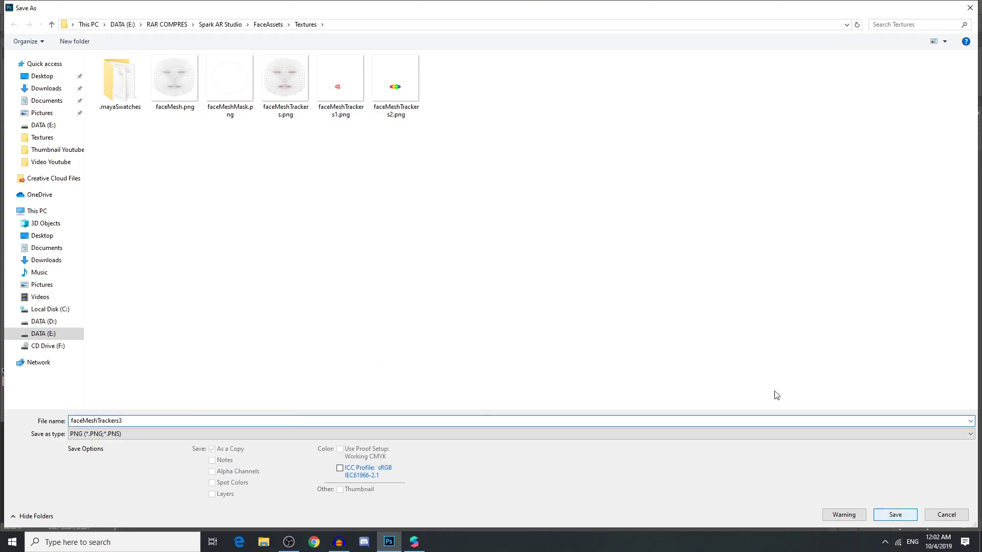
{"action": "left_click", "coordinate": [895, 514]}
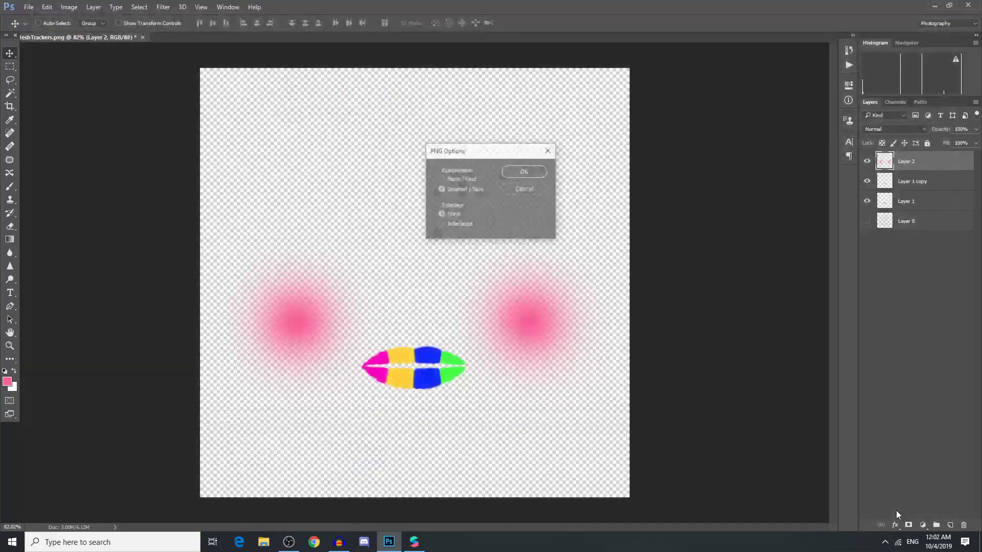
{"action": "left_click", "coordinate": [533, 173]}
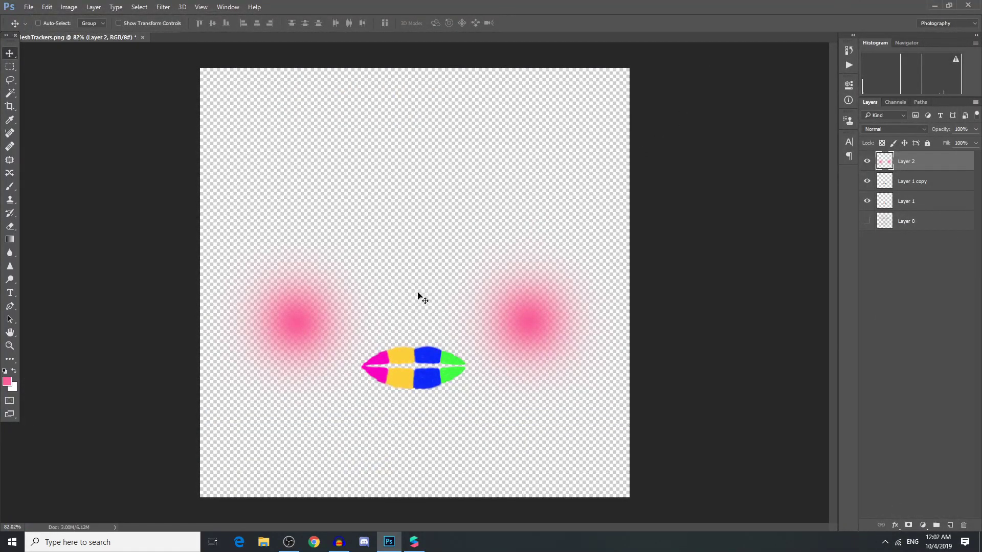
Step: Switch to Spark AR Studio, import faceMeshTrackers3.png as the Face Paint material's texture and set the material's opacity to 100%
{"action": "left_click", "coordinate": [415, 543]}
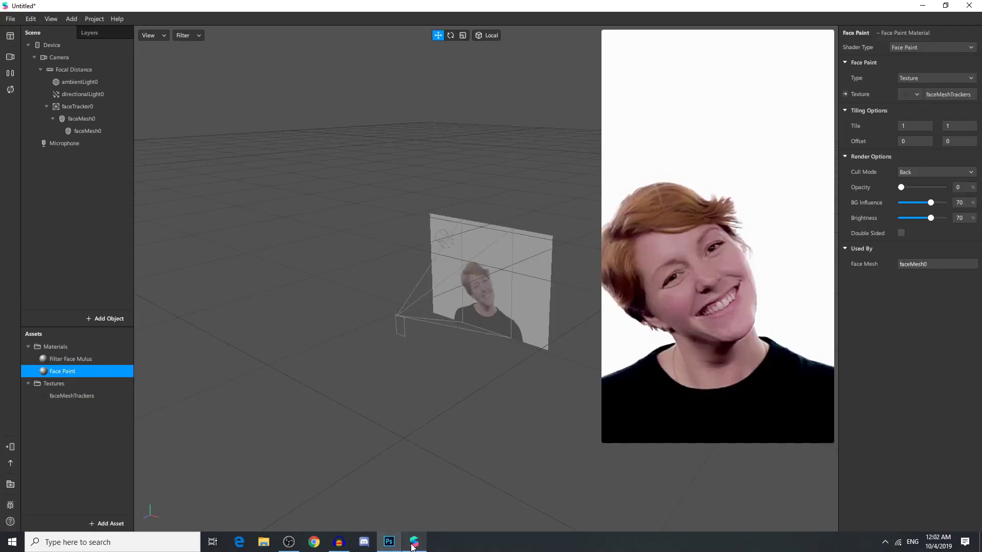
{"action": "left_click", "coordinate": [918, 94]}
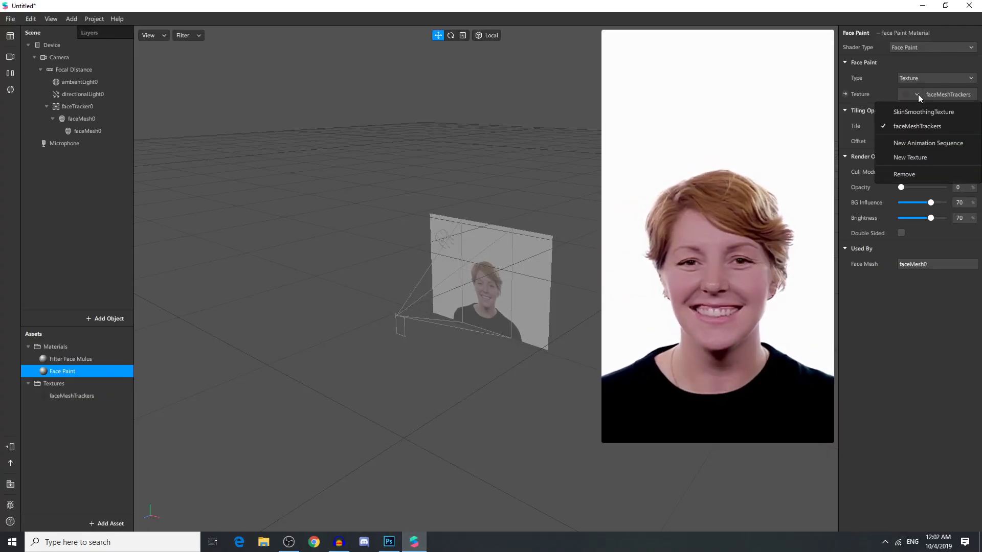
{"action": "left_click", "coordinate": [923, 158]}
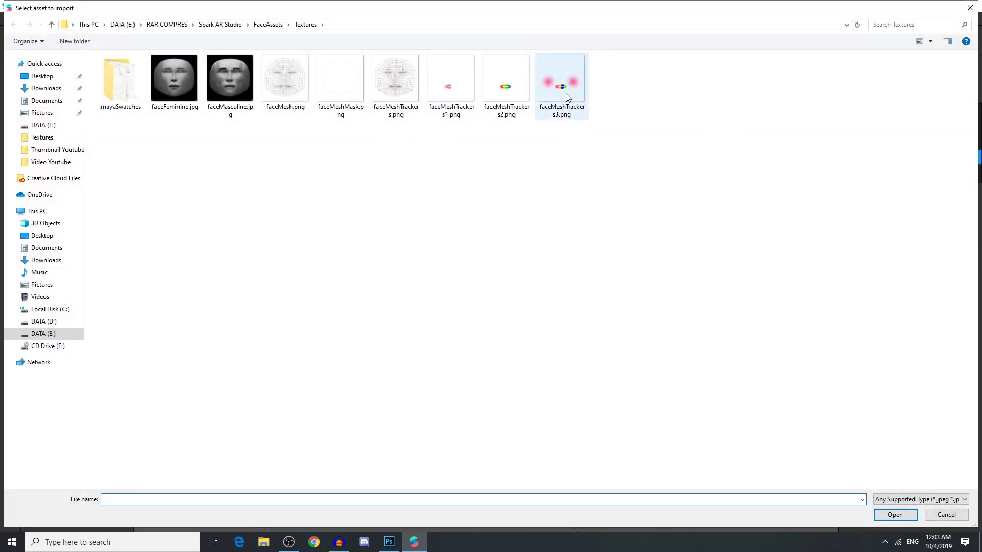
{"action": "double_click", "coordinate": [565, 93]}
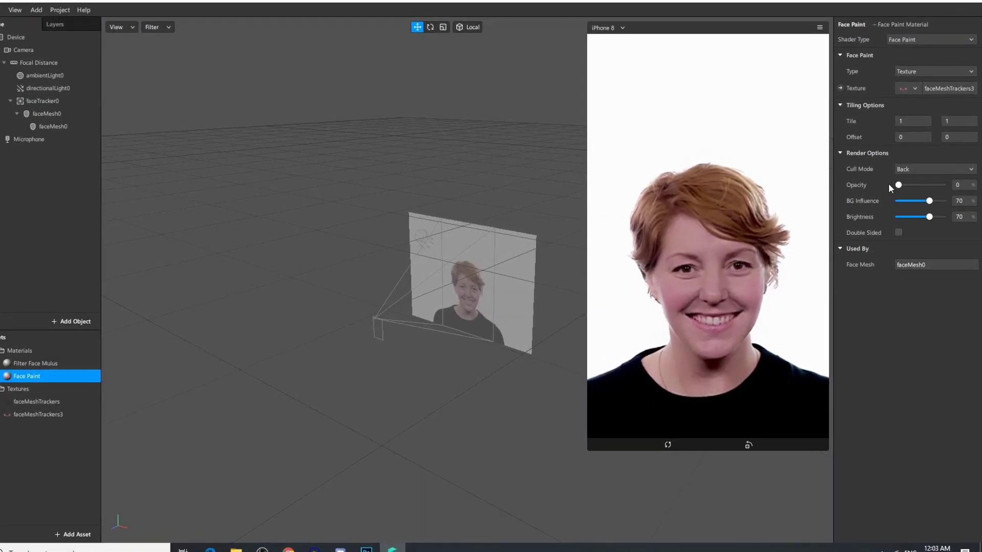
{"action": "left_click_drag", "start_coordinate": [898, 185], "coordinate": [944, 185]}
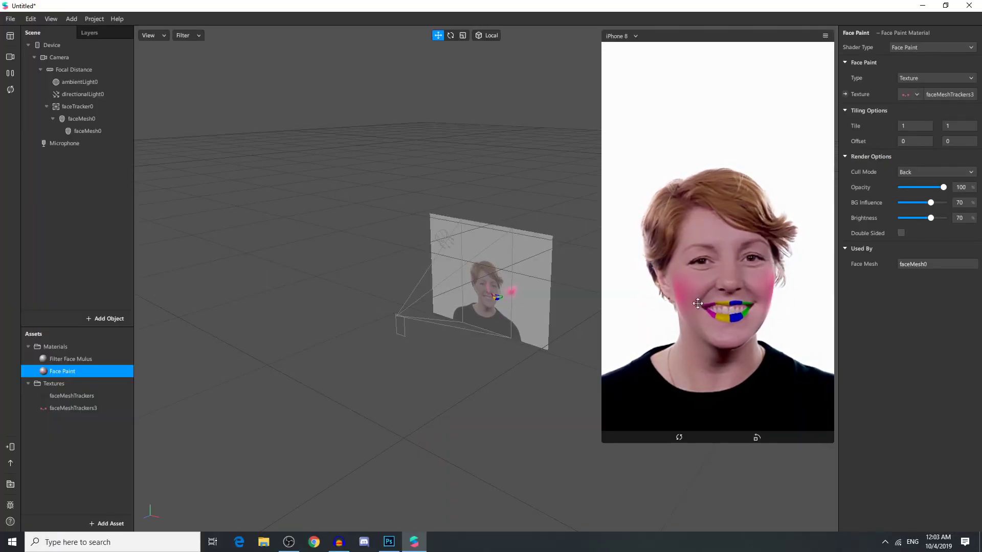
Step: Switch to Photoshop and reduce the blush layer's opacity to 64%
{"action": "left_click", "coordinate": [392, 542]}
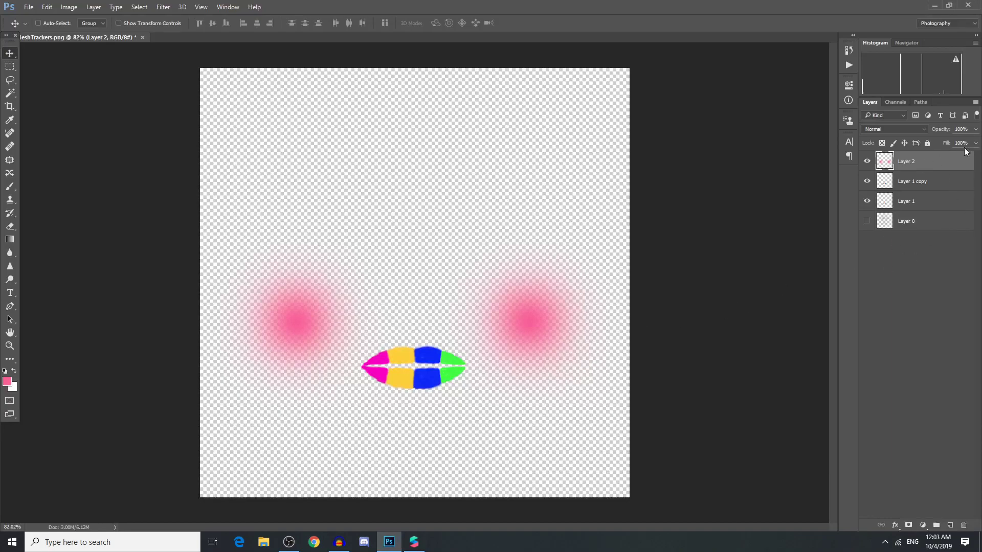
{"action": "left_click", "coordinate": [976, 130]}
{"action": "left_click_drag", "start_coordinate": [950, 140], "coordinate": [959, 142]}
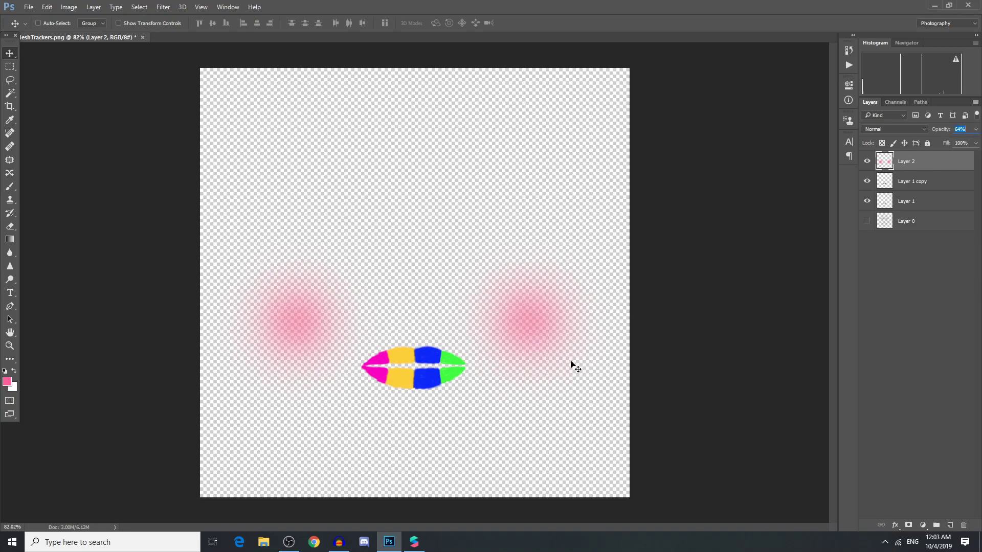
Step: Switch back to Spark AR Studio, add a canvas under the nested face mesh and a rectangle inside that canvas
{"action": "left_click", "coordinate": [411, 545]}
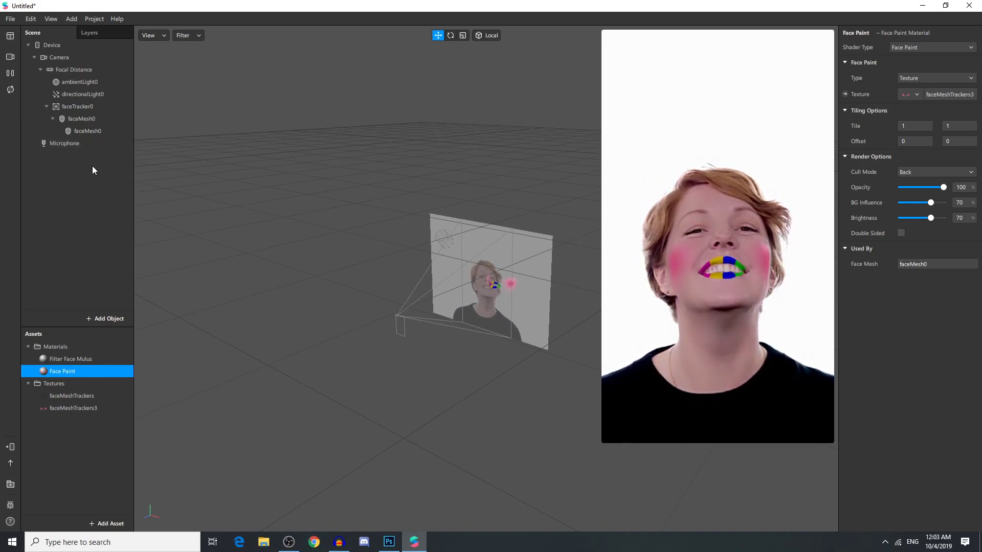
{"action": "right_click", "coordinate": [87, 134]}
{"action": "mouse_move", "coordinate": [115, 141]}
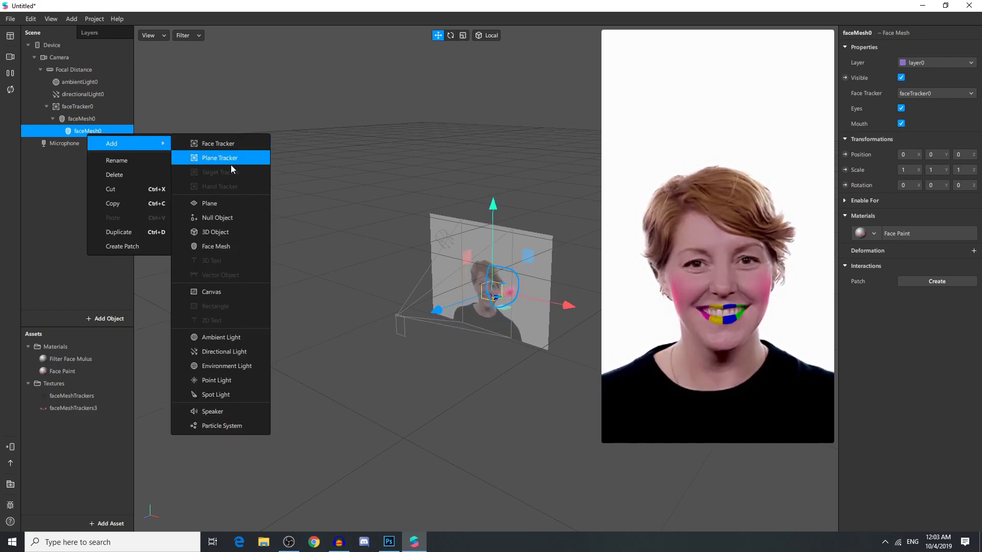
{"action": "left_click", "coordinate": [225, 292]}
{"action": "right_click", "coordinate": [104, 145]}
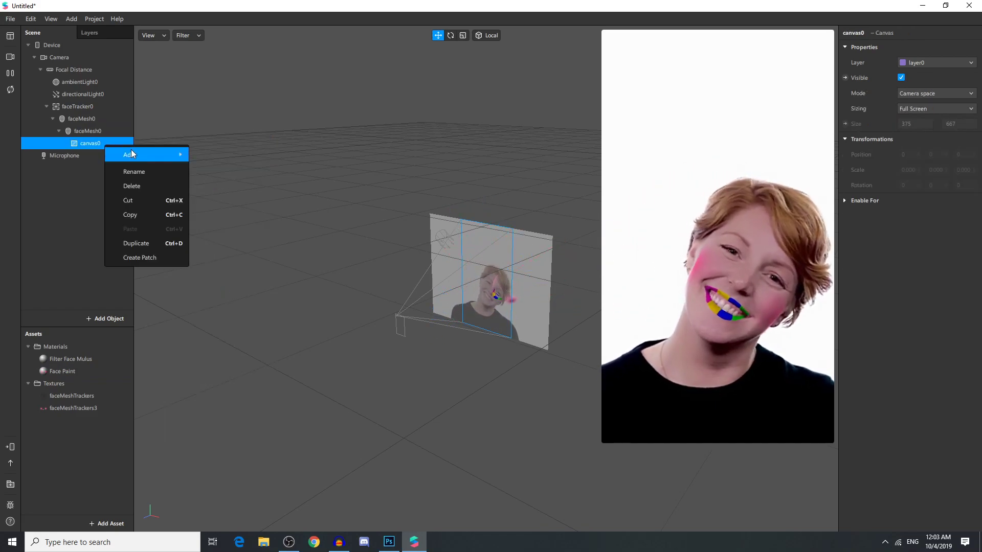
{"action": "mouse_move", "coordinate": [172, 155]}
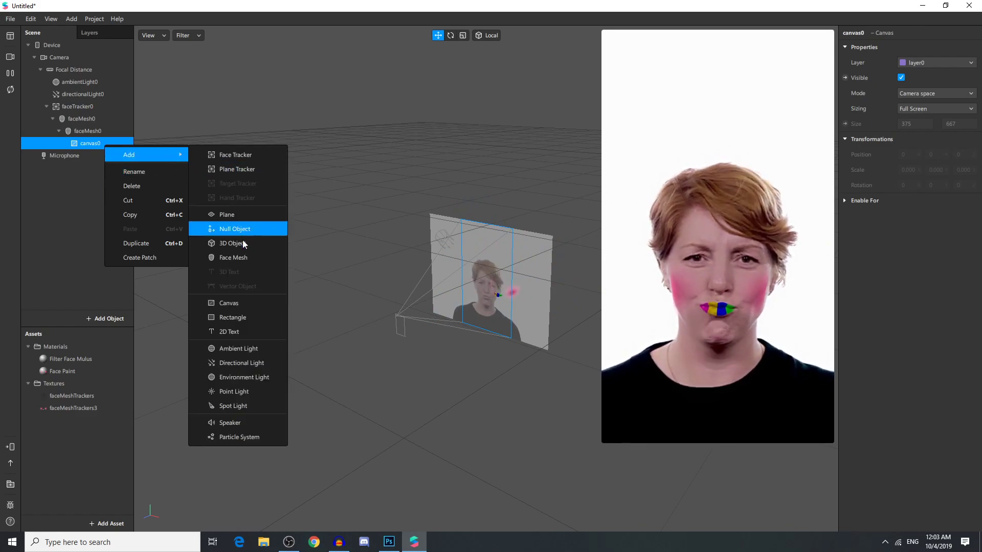
{"action": "left_click", "coordinate": [238, 317]}
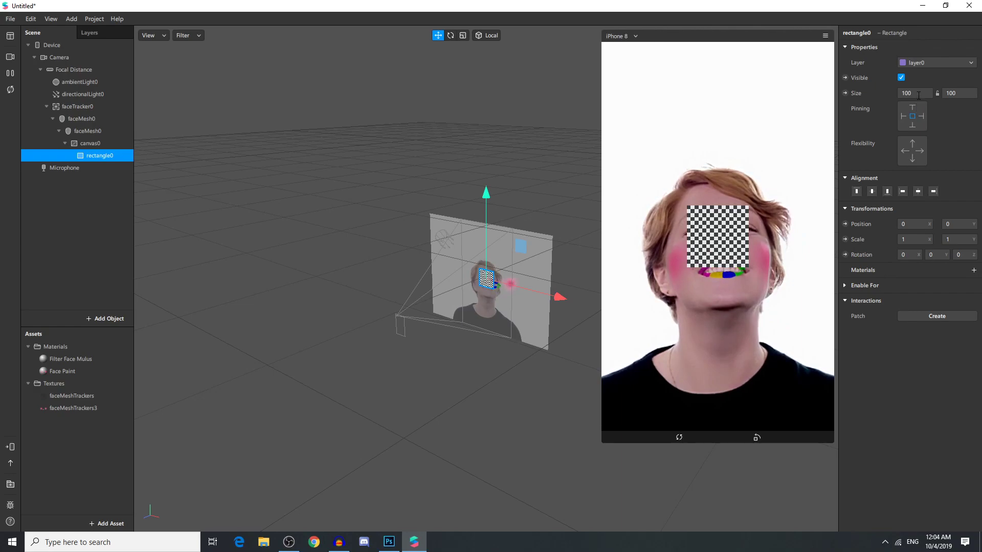
Step: Set the rectangle's height and width to fill the whole canvas
{"action": "left_click", "coordinate": [923, 113]}
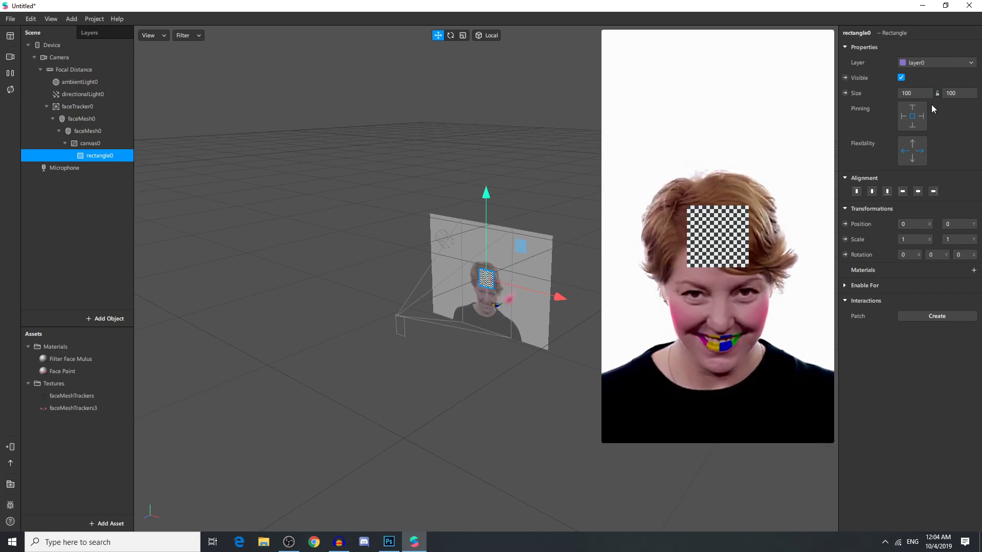
{"action": "left_click", "coordinate": [961, 108]}
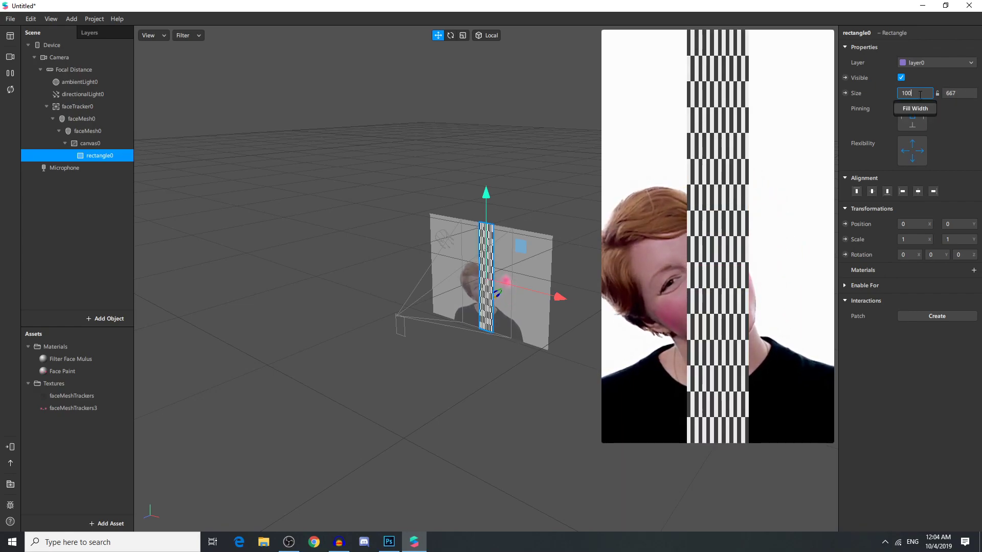
{"action": "left_click", "coordinate": [923, 115]}
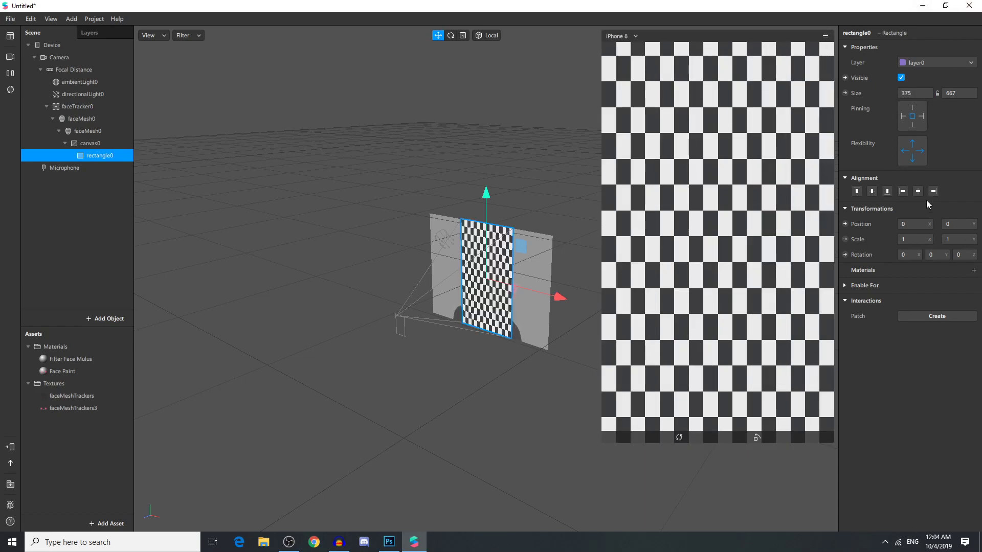
Step: Create a new material for the rectangle and open the material's properties
{"action": "left_click", "coordinate": [975, 270]}
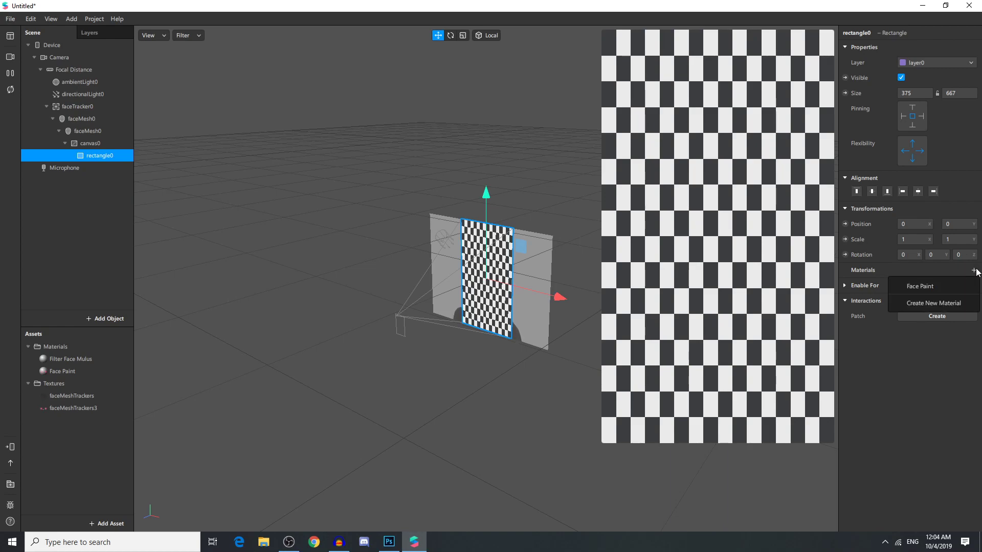
{"action": "left_click", "coordinate": [958, 304]}
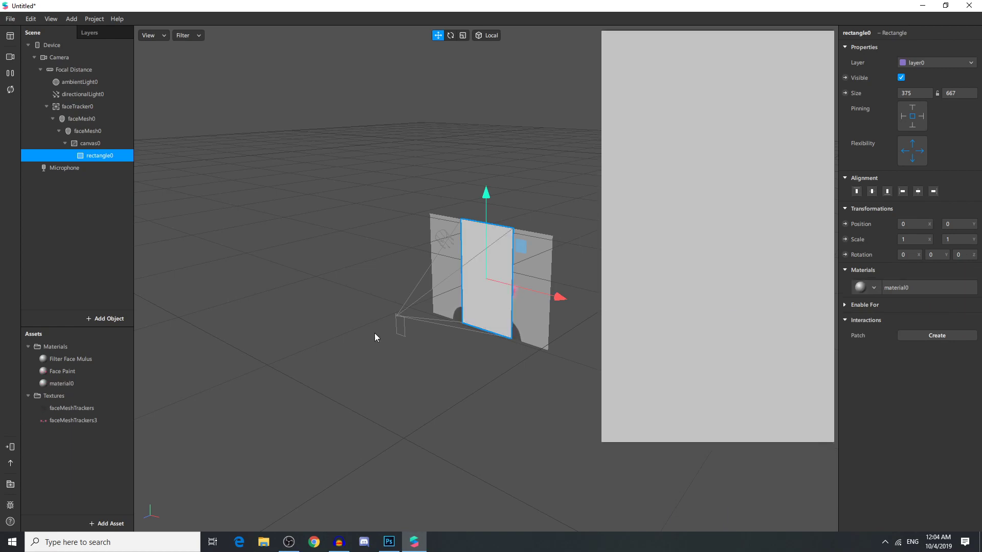
{"action": "left_click", "coordinate": [84, 384]}
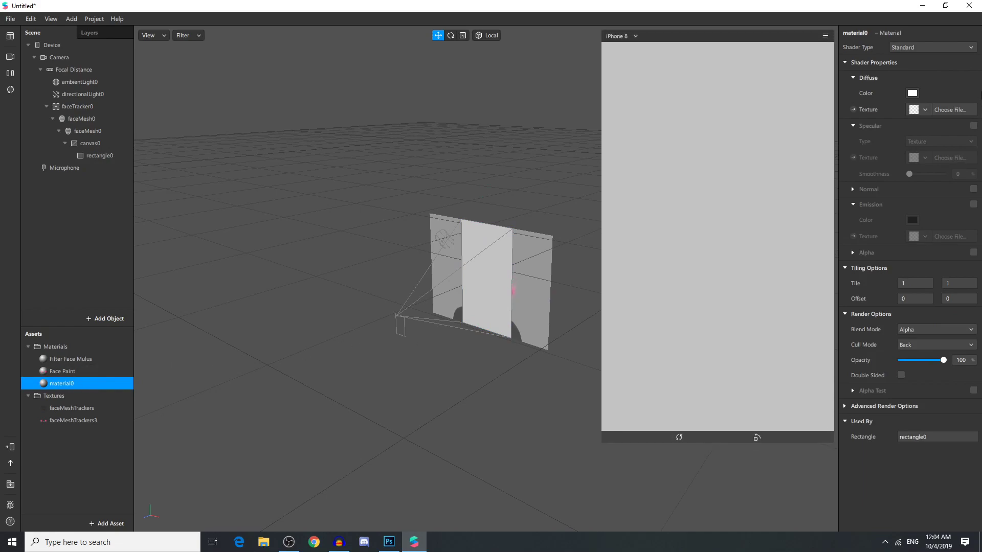
Step: Set the rectangle material's shader type to Flat and its diffuse color to magenta #ff00d5
{"action": "left_click", "coordinate": [916, 47]}
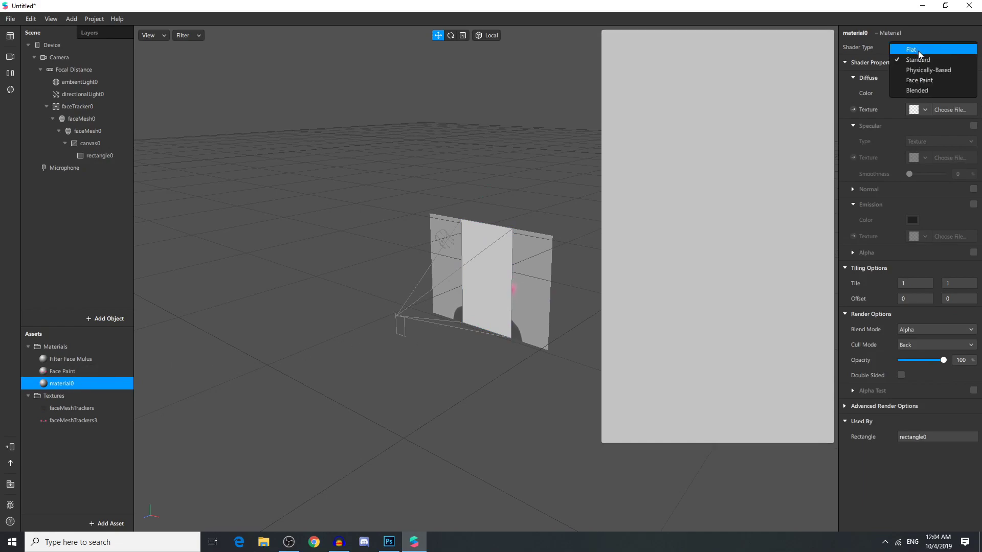
{"action": "left_click", "coordinate": [918, 49]}
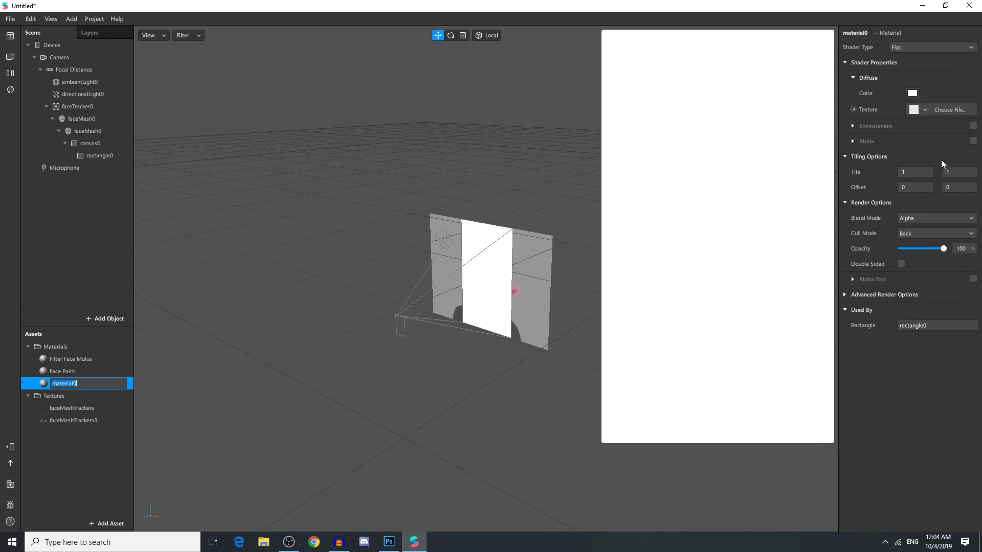
{"action": "left_click", "coordinate": [912, 94]}
{"action": "left_click_drag", "start_coordinate": [511, 195], "coordinate": [501, 171]}
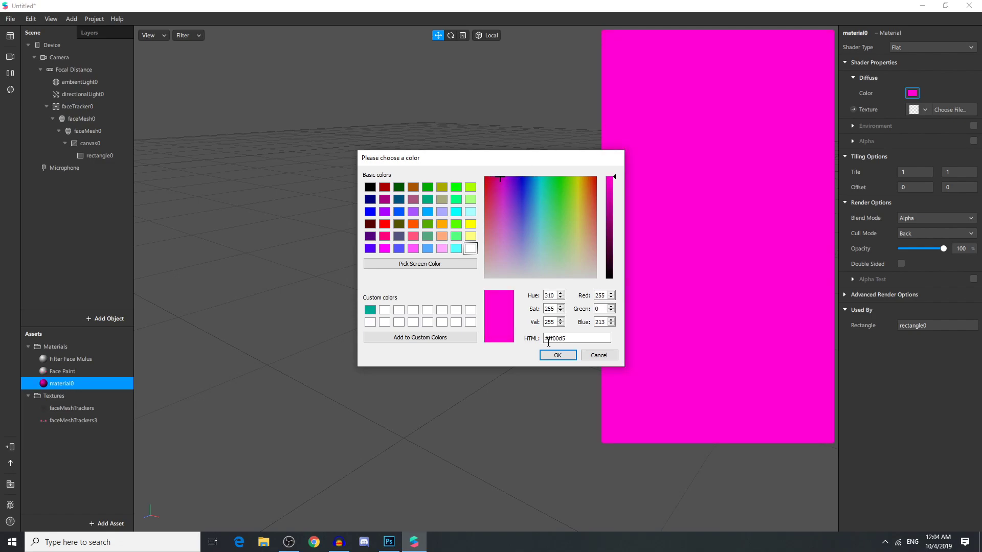
{"action": "left_click", "coordinate": [558, 355]}
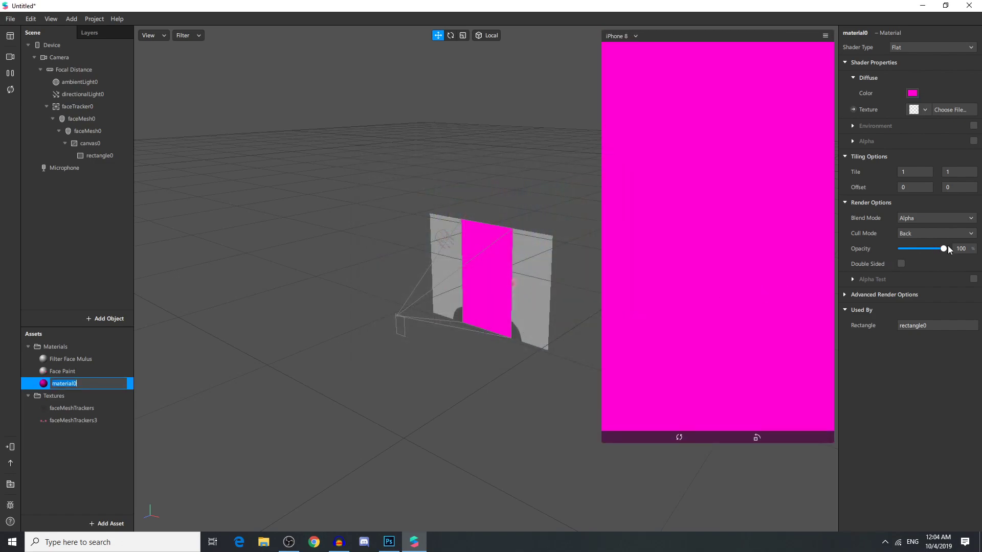
Step: Reduce the rectangle material's opacity to 20% and disable its depth test and depth buffer writing
{"action": "left_click_drag", "start_coordinate": [947, 248], "coordinate": [911, 251]}
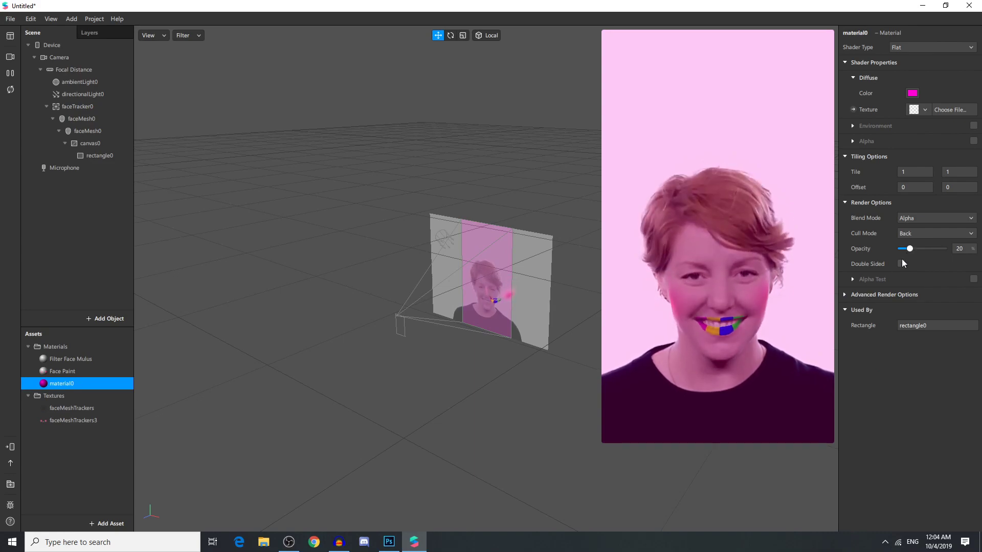
{"action": "left_click", "coordinate": [845, 294]}
{"action": "left_click", "coordinate": [902, 325]}
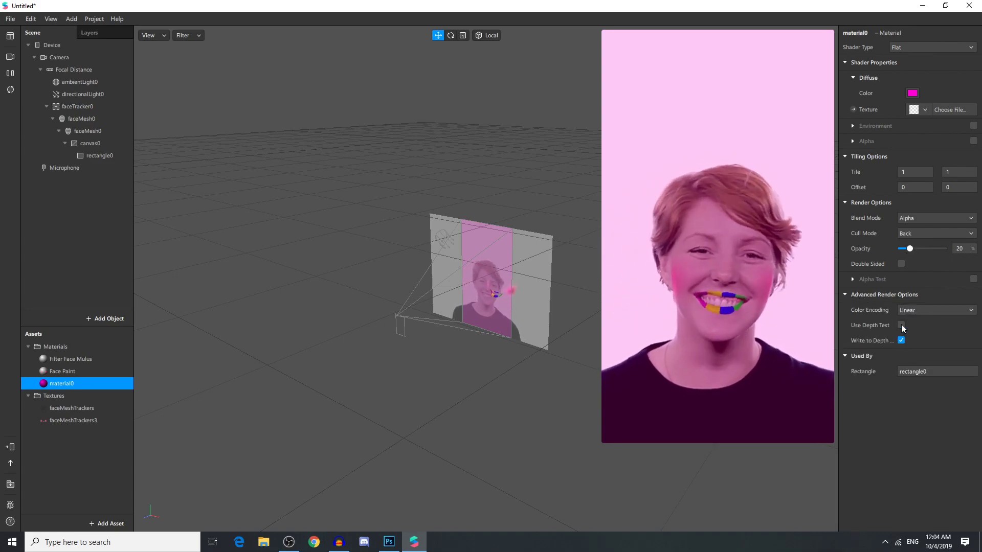
{"action": "left_click", "coordinate": [901, 341]}
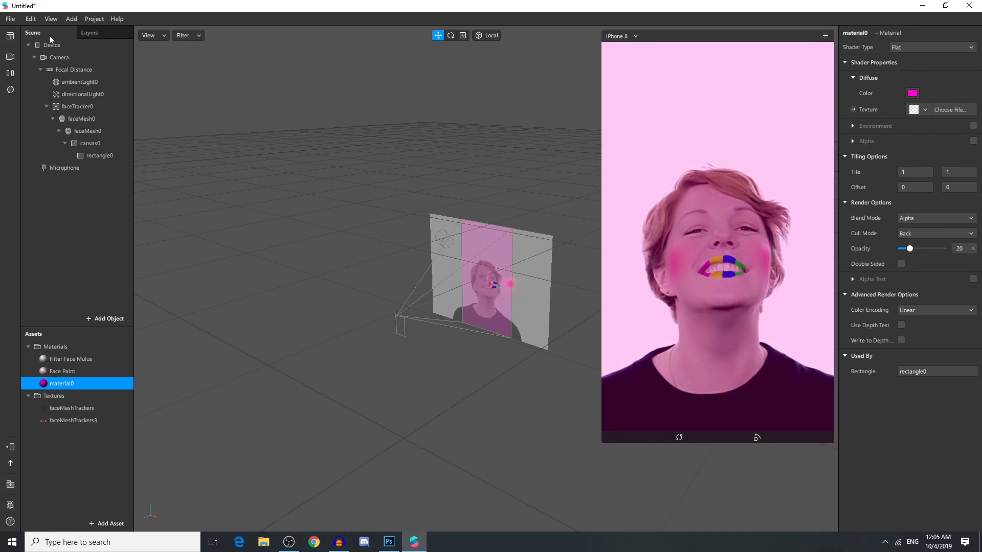
Step: Export the project as makeup.arexport into the Spark Hasil folder
{"action": "left_click", "coordinate": [31, 18]}
{"action": "mouse_move", "coordinate": [10, 19]}
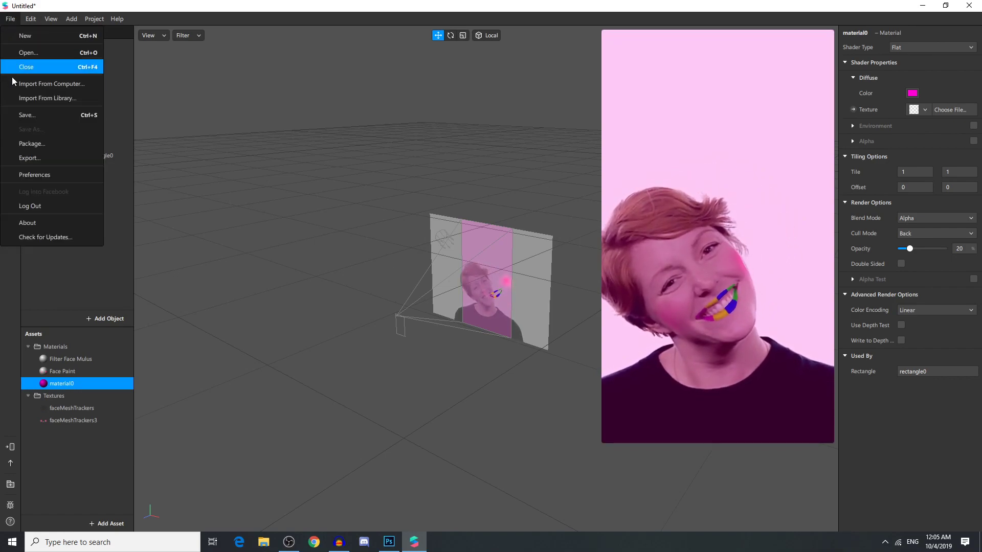
{"action": "left_click", "coordinate": [41, 161]}
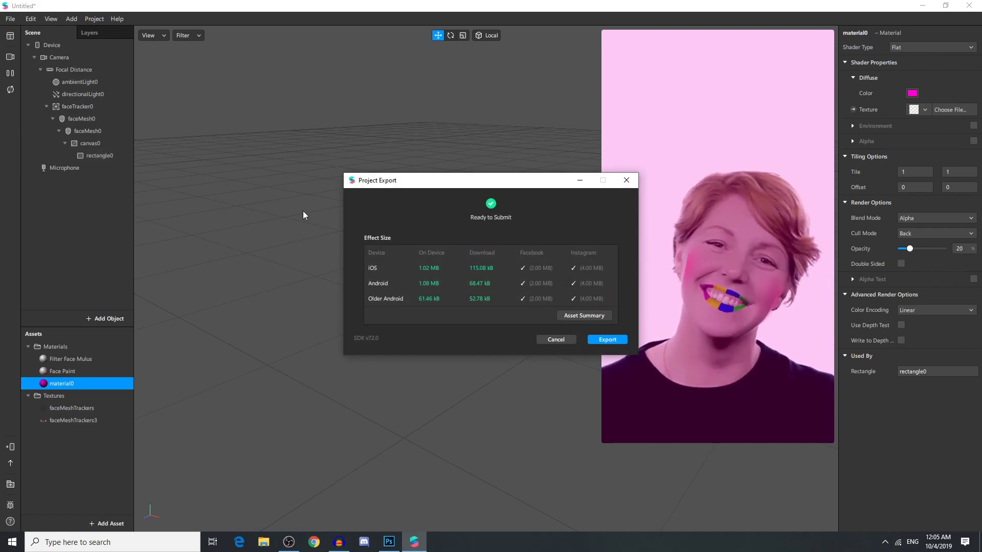
{"action": "left_click", "coordinate": [607, 339]}
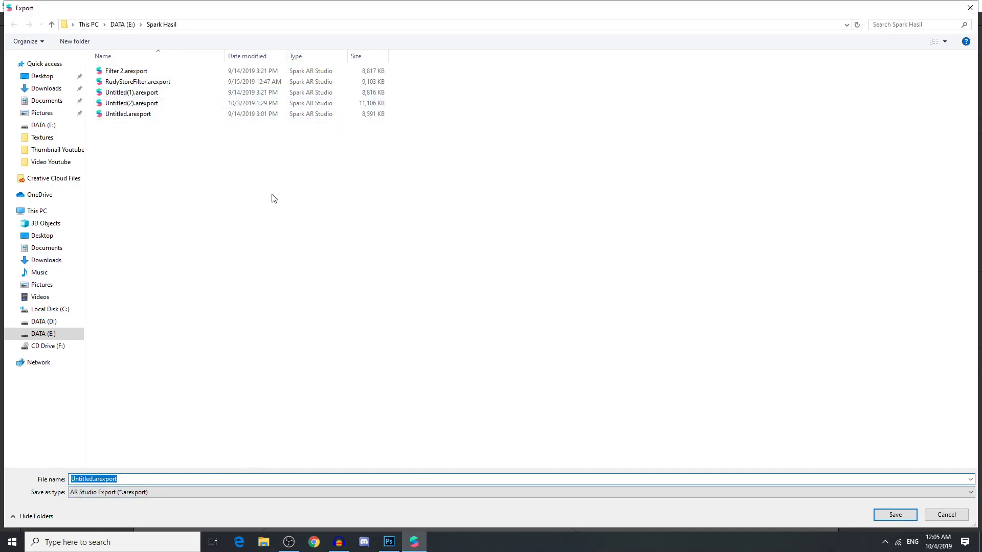
{"action": "left_click", "coordinate": [164, 480]}
{"action": "key", "text": "Home"}
{"action": "key", "text": "Delete"}
{"action": "key", "text": "Delete"}
{"action": "key", "text": "Delete"}
{"action": "key", "text": "Delete"}
{"action": "key", "text": "Delete"}
{"action": "key", "text": "Delete"}
{"action": "key", "text": "Delete"}
{"action": "key", "text": "Delete"}
{"action": "left_click", "coordinate": [901, 518]}
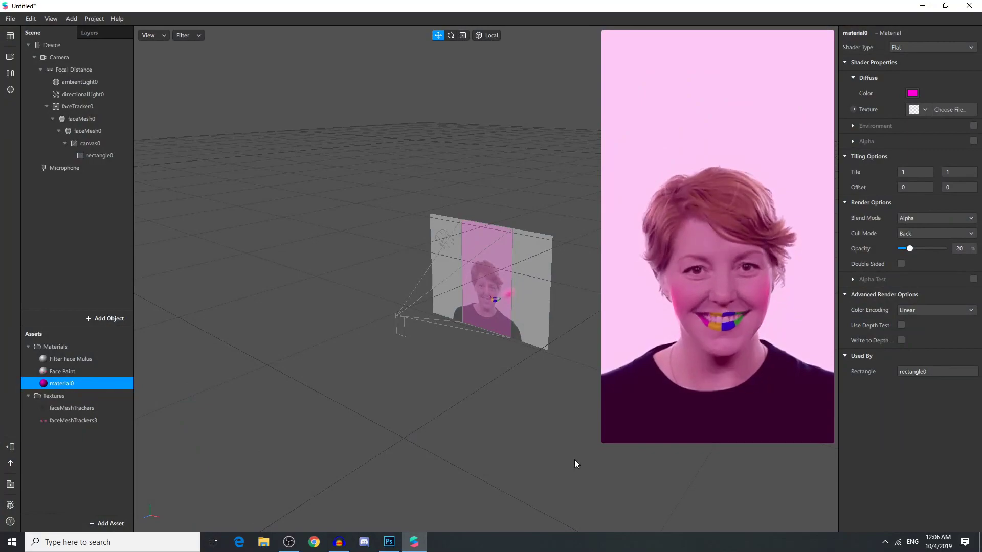
Step: Switch to Chrome, look up Spark AR Studio from the address bar, and open the Spark AR Hub page
{"action": "left_click", "coordinate": [314, 542]}
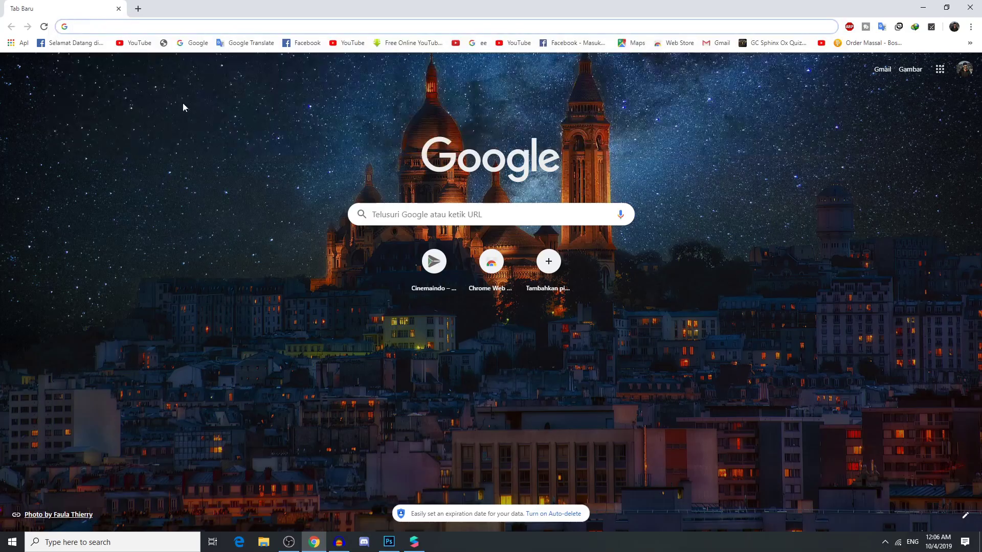
{"action": "left_click", "coordinate": [115, 28]}
{"action": "type", "text": "spark ar studio"}
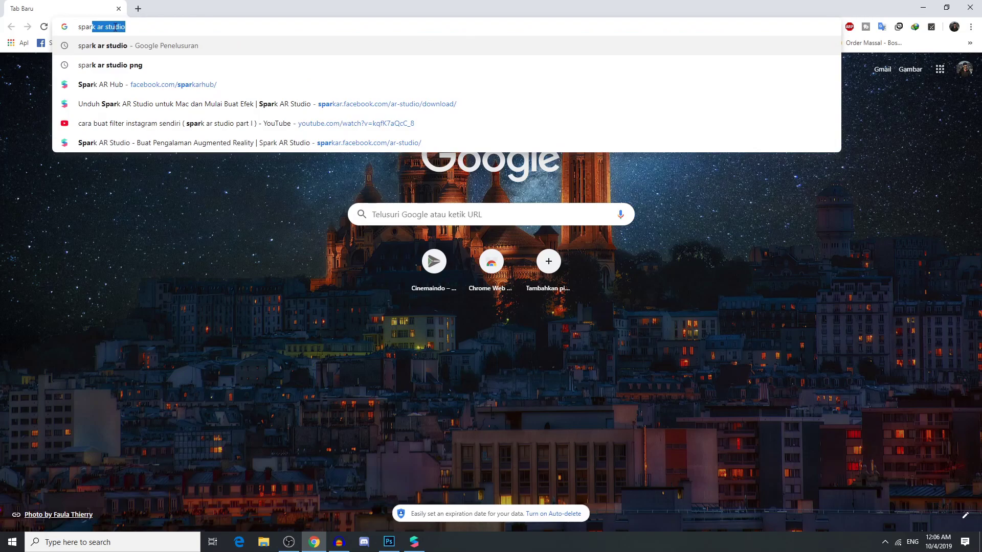
{"action": "key", "text": "Return"}
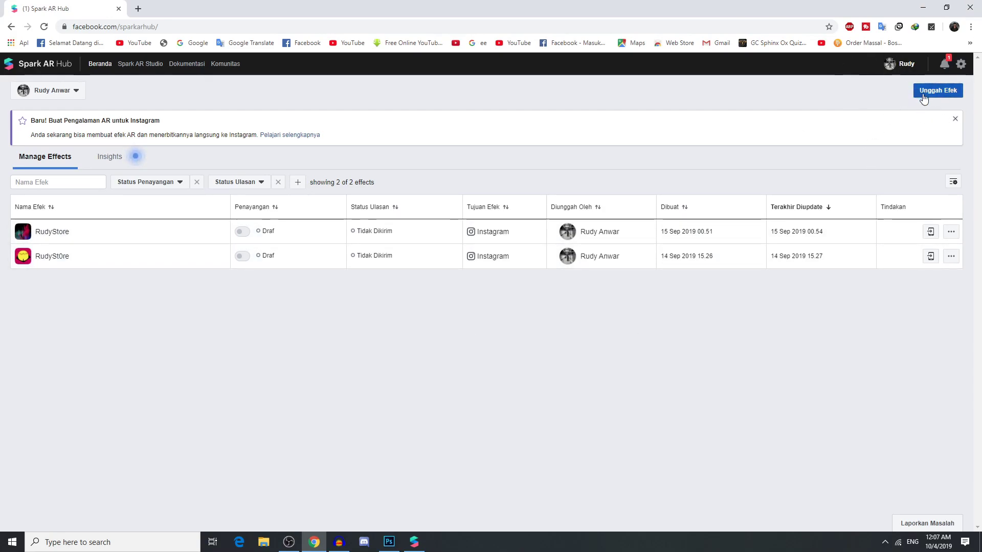
Step: Start a new effect upload with Instagram as the destination, name it blabla, and continue to the effect files
{"action": "left_click", "coordinate": [944, 92]}
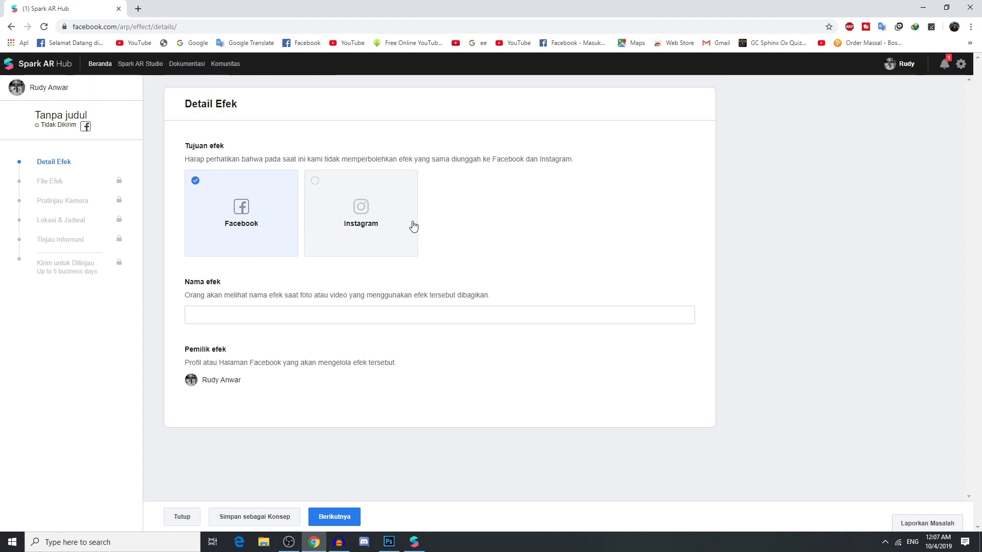
{"action": "left_click", "coordinate": [372, 222]}
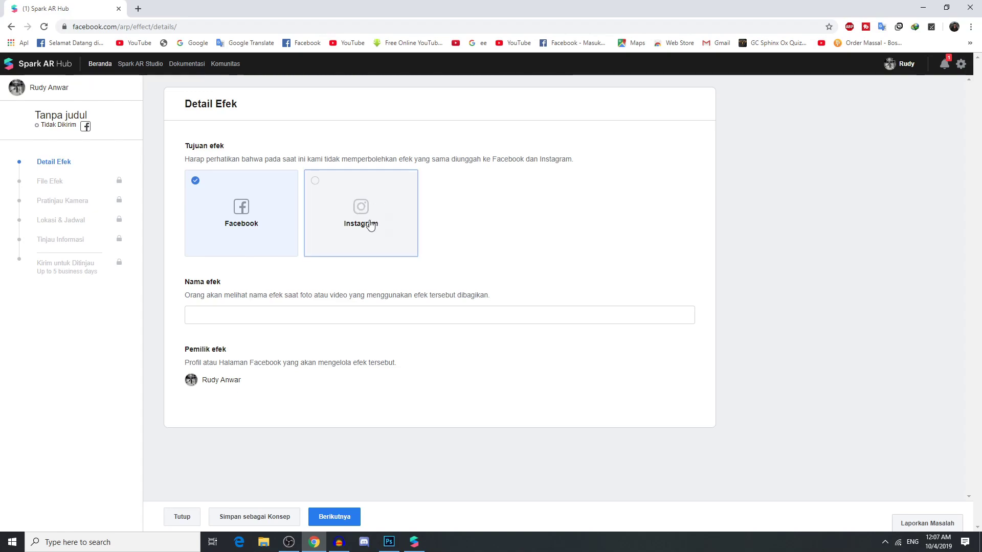
{"action": "left_click", "coordinate": [276, 318]}
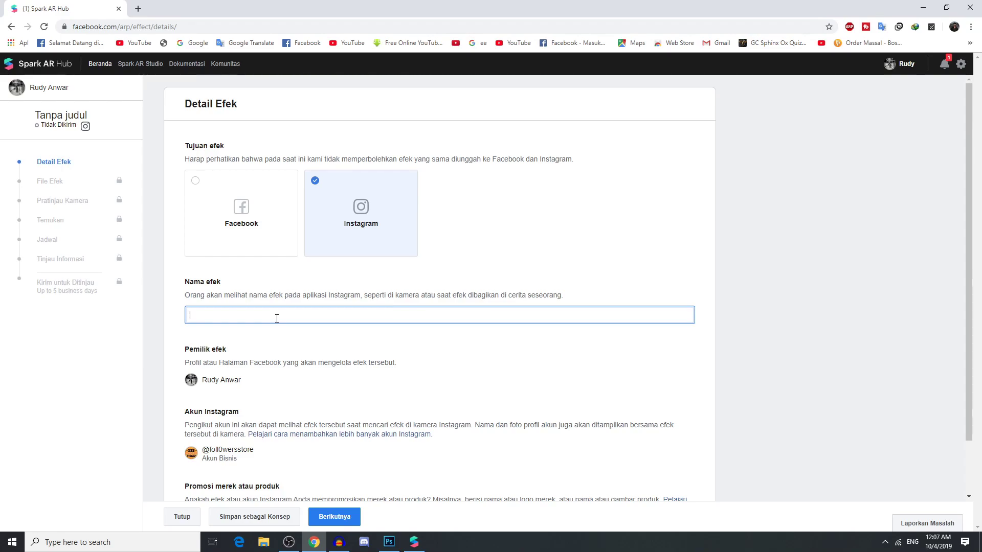
{"action": "type", "text": "blabla"}
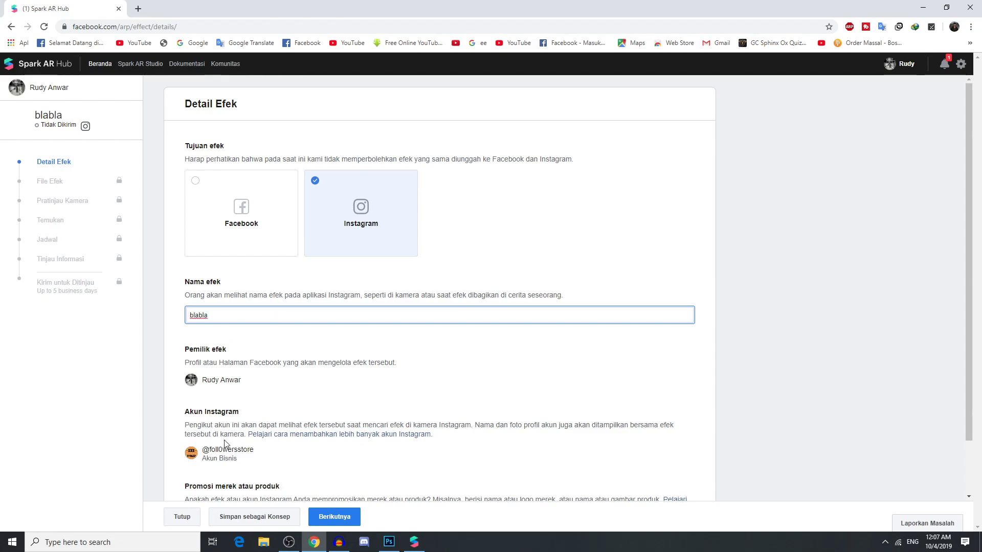
{"action": "scroll", "coordinate": [225, 444], "scroll_direction": "down", "scroll_amount": 2}
{"action": "left_click", "coordinate": [343, 522]}
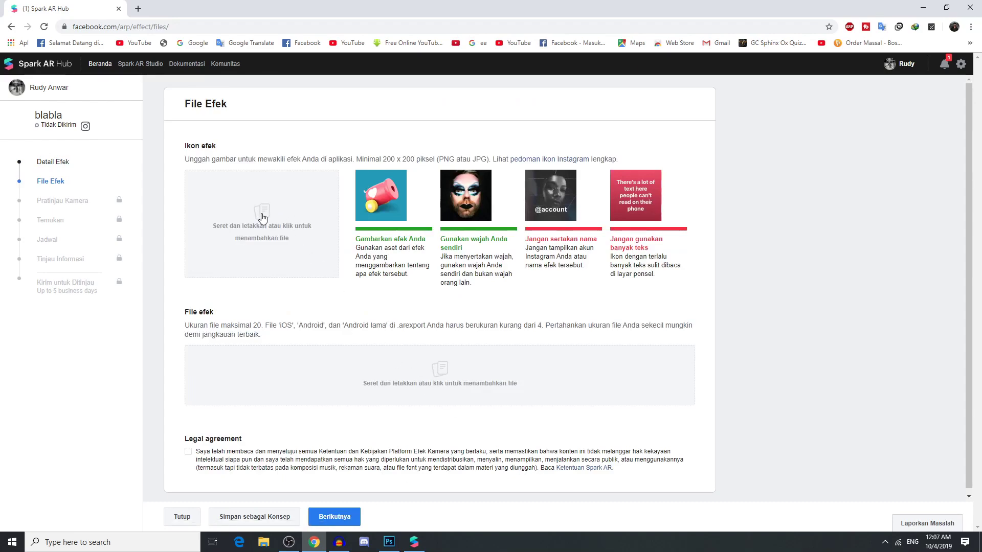
Step: Add faceMeshTrackers3.png as the effect icon and confirm its crop
{"action": "left_click", "coordinate": [298, 212]}
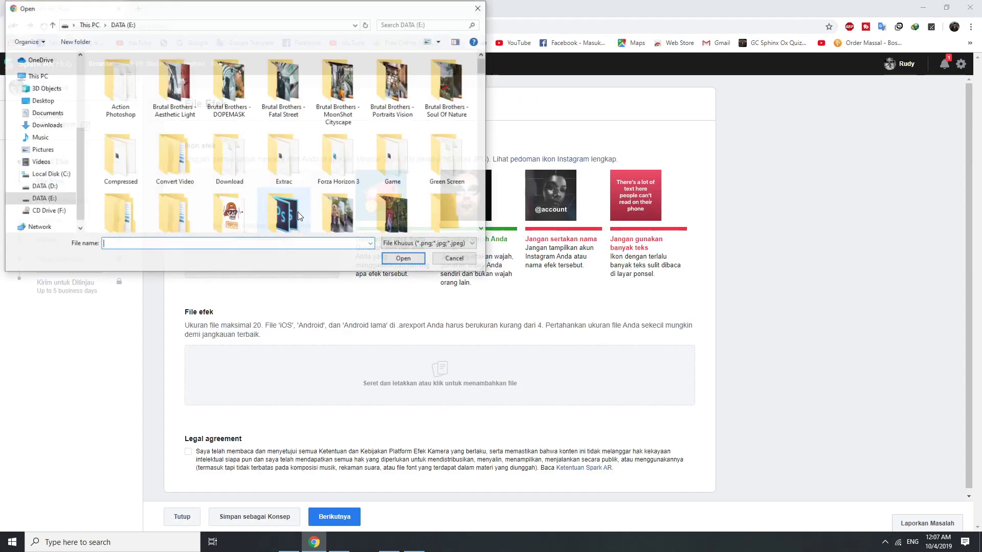
{"action": "scroll", "coordinate": [103, 196], "scroll_direction": "down", "scroll_amount": 10}
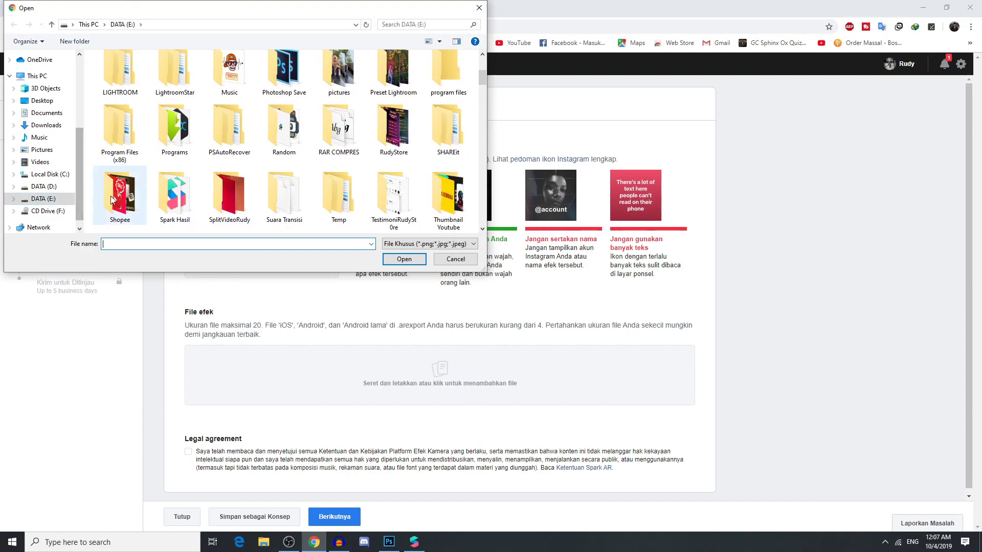
{"action": "double_click", "coordinate": [284, 102]}
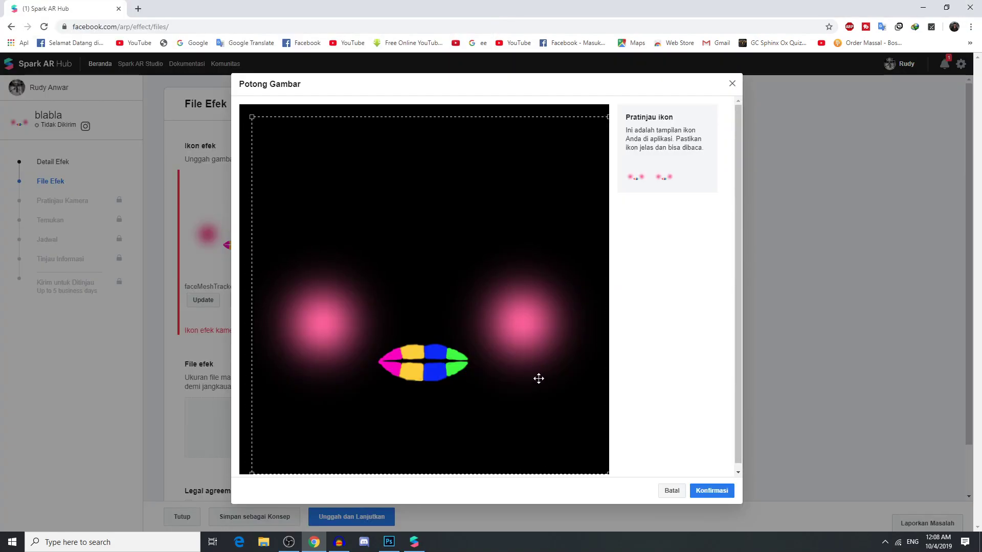
{"action": "left_click_drag", "start_coordinate": [529, 369], "coordinate": [532, 368]}
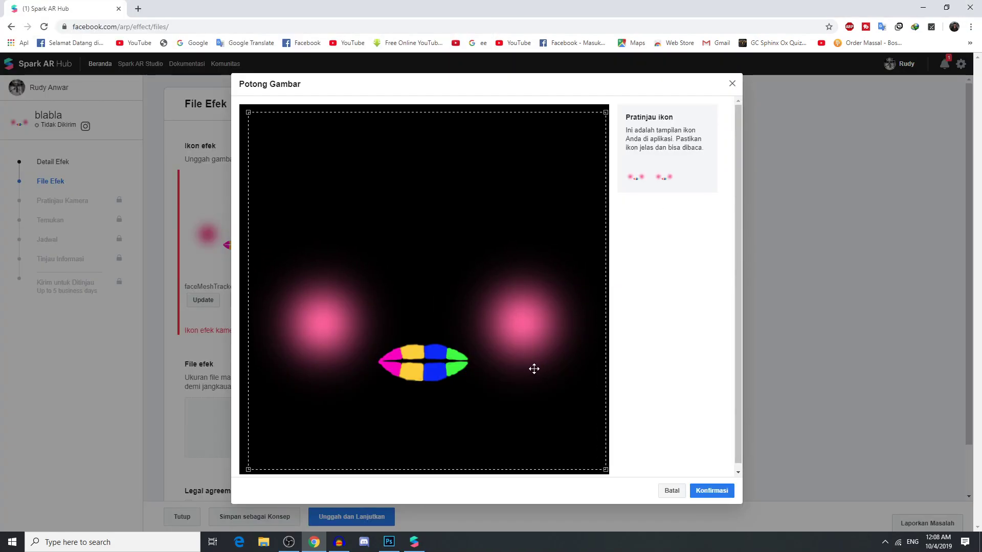
{"action": "left_click", "coordinate": [726, 496]}
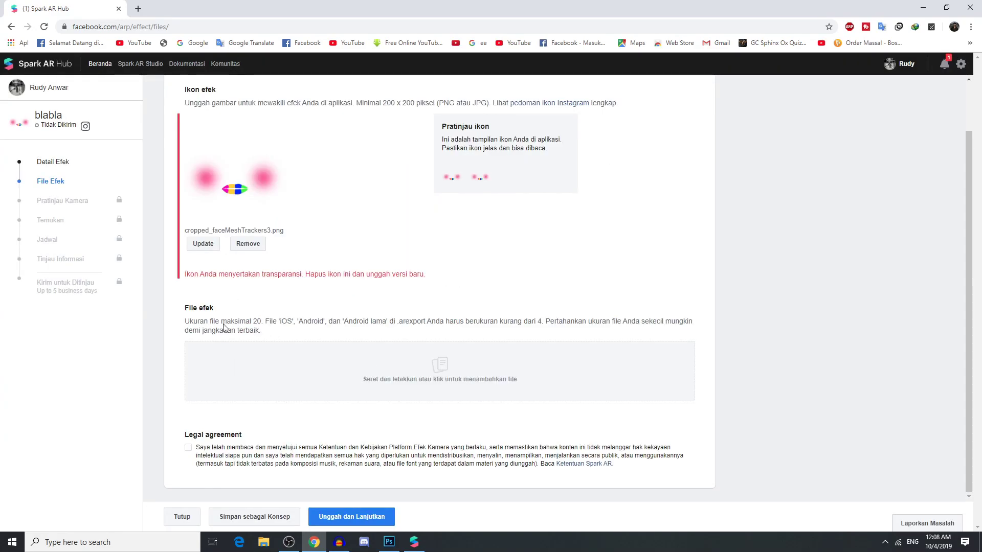
Step: Add makeup.arexport from the Spark Hasil folder as the effect file and accept the legal agreement
{"action": "left_click", "coordinate": [454, 397]}
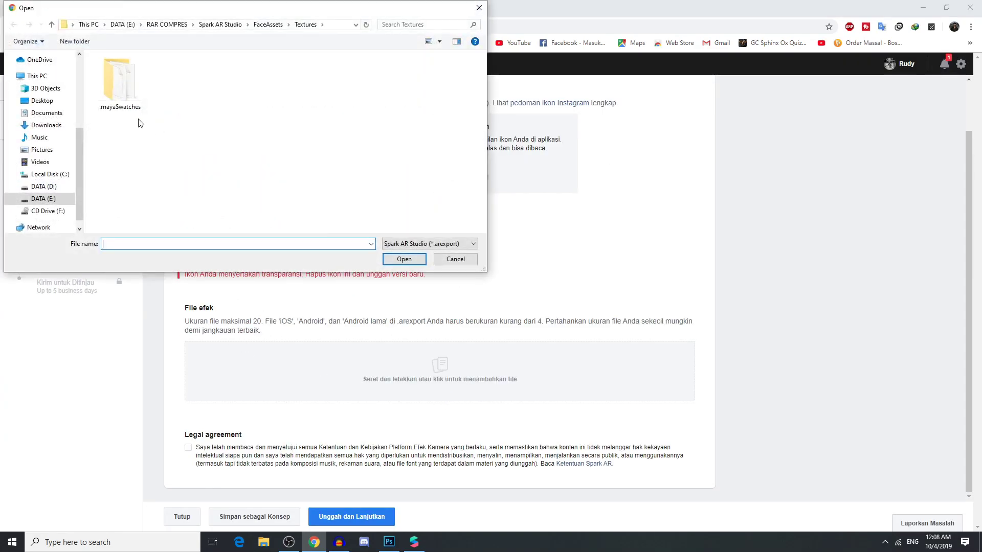
{"action": "left_click", "coordinate": [65, 200]}
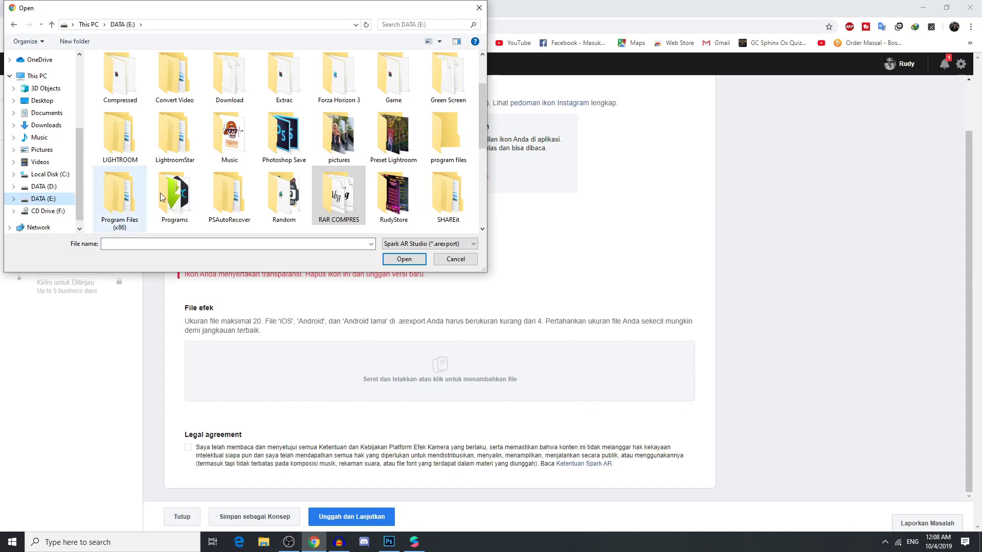
{"action": "double_click", "coordinate": [128, 194]}
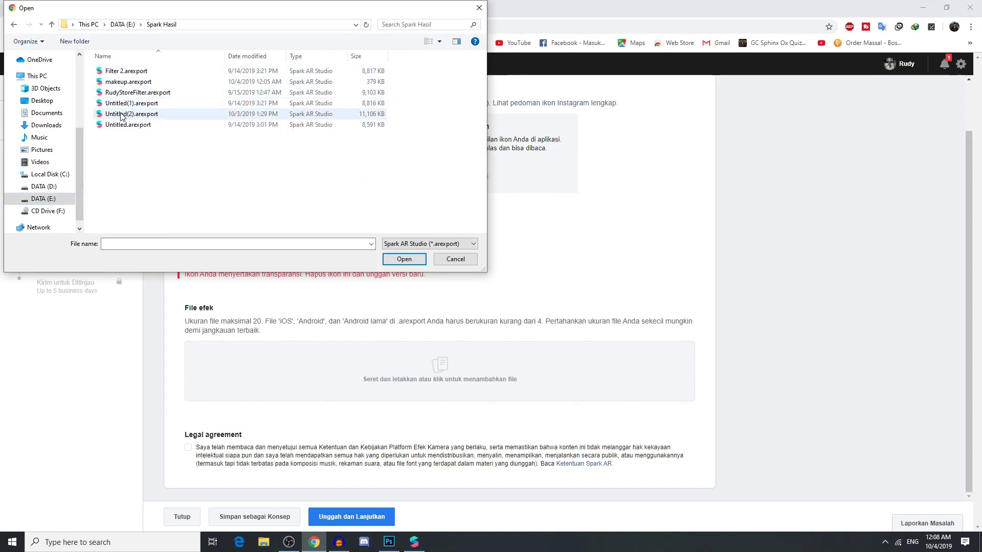
{"action": "left_click", "coordinate": [160, 82]}
{"action": "left_click", "coordinate": [410, 256]}
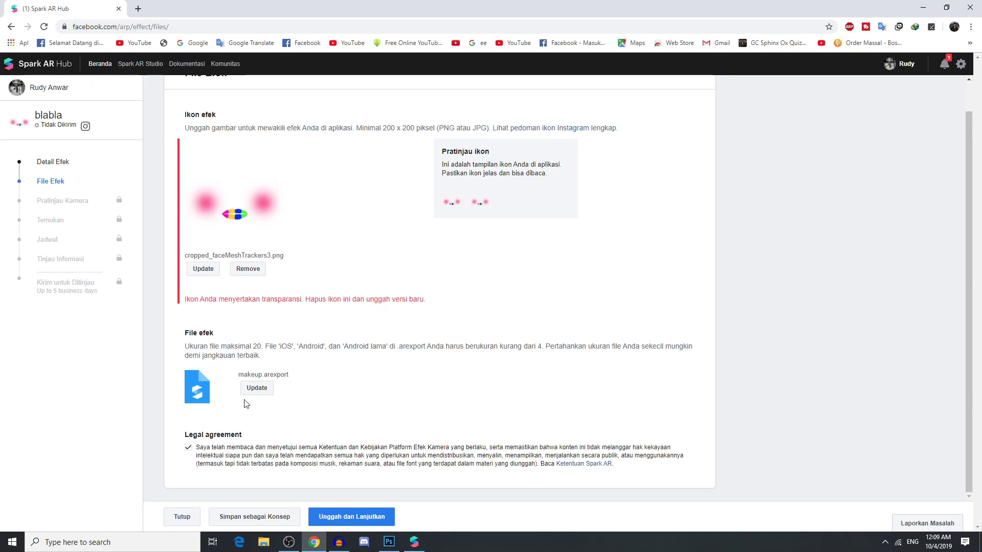
Step: Replace the effect icon with 10.jpg from drive E, cropped to a square right of the image's center
{"action": "left_click", "coordinate": [332, 517]}
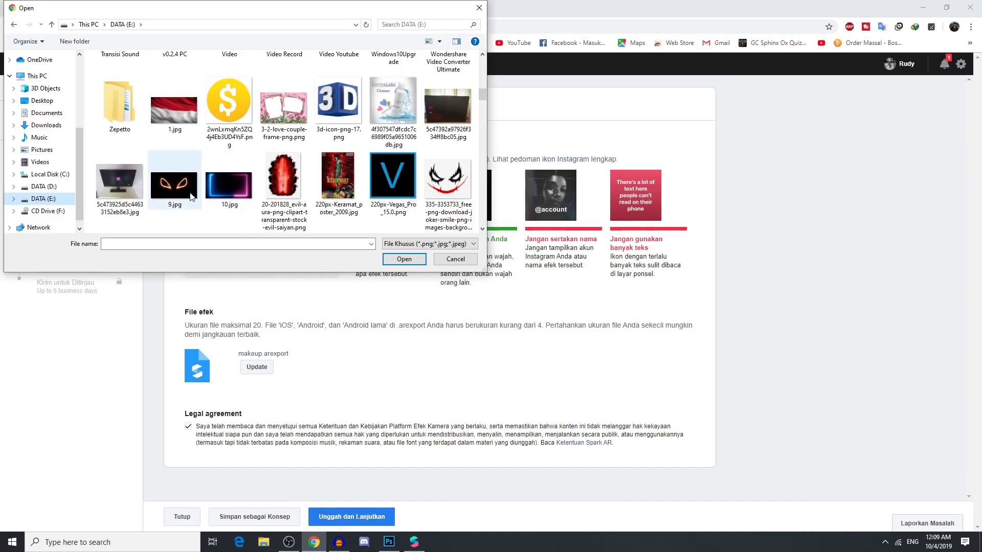
{"action": "left_click", "coordinate": [235, 184]}
{"action": "left_click", "coordinate": [407, 262]}
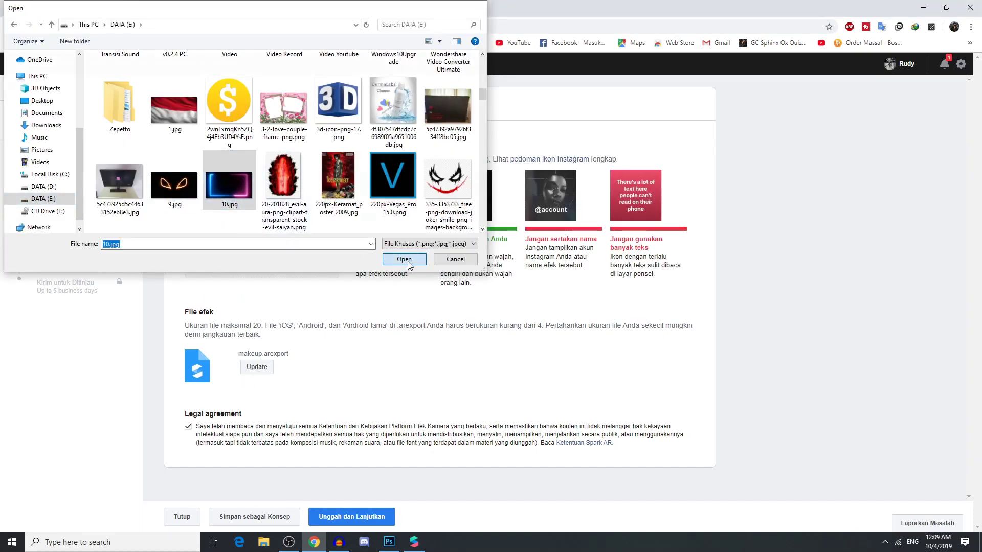
{"action": "left_click_drag", "start_coordinate": [426, 276], "coordinate": [517, 283]}
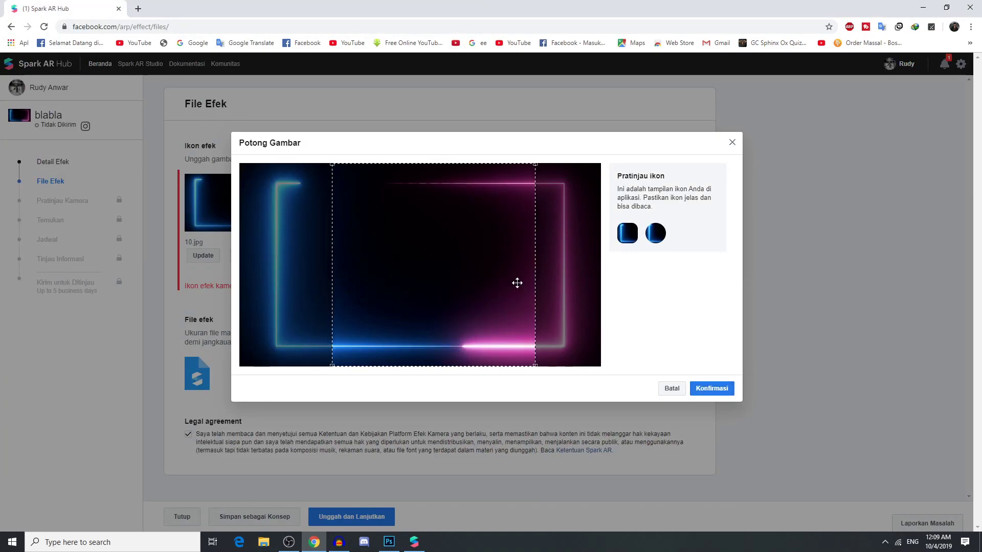
{"action": "left_click", "coordinate": [716, 391]}
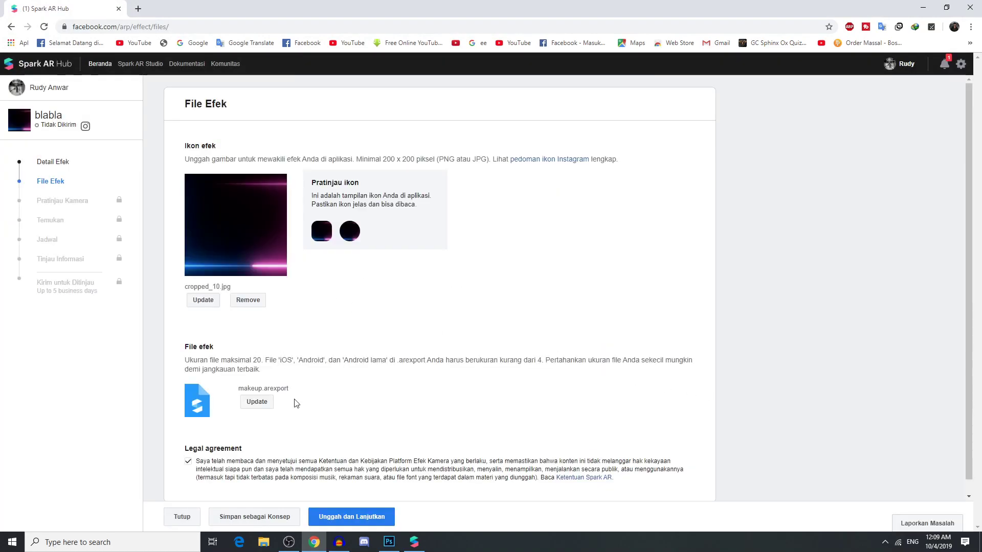
Step: Upload the effect files, confirm the owner and Instagram destination, and send the effect preview to Instagram
{"action": "left_click", "coordinate": [376, 525]}
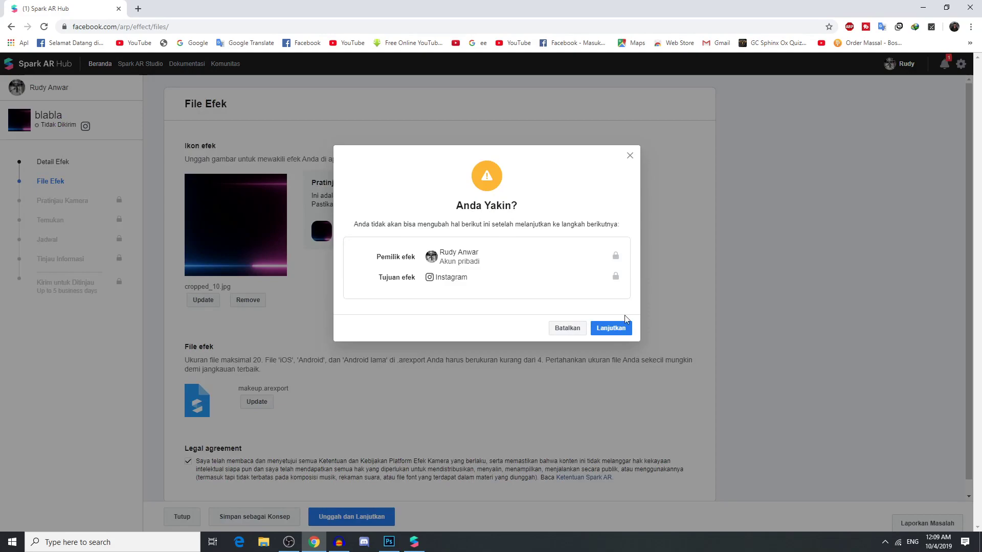
{"action": "left_click", "coordinate": [627, 332]}
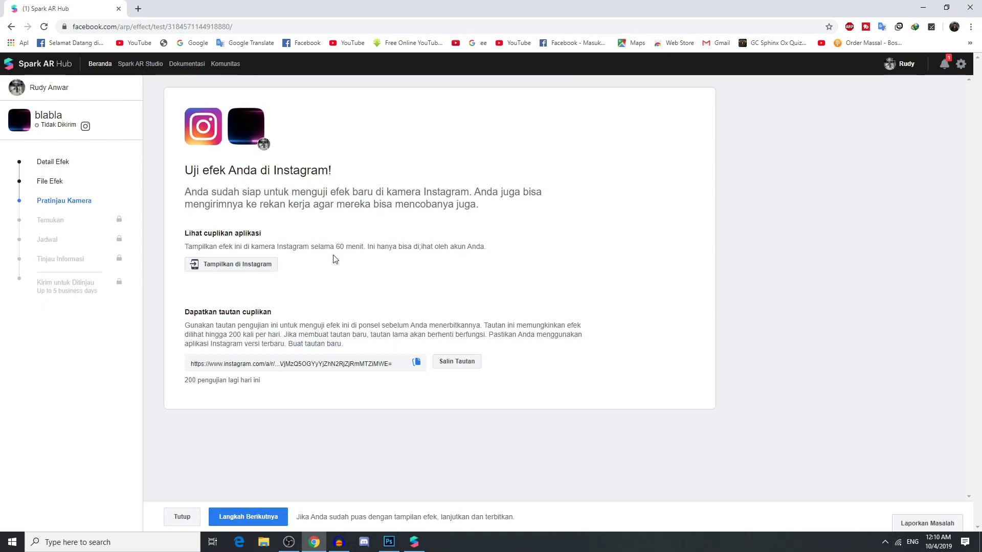
{"action": "left_click", "coordinate": [266, 272]}
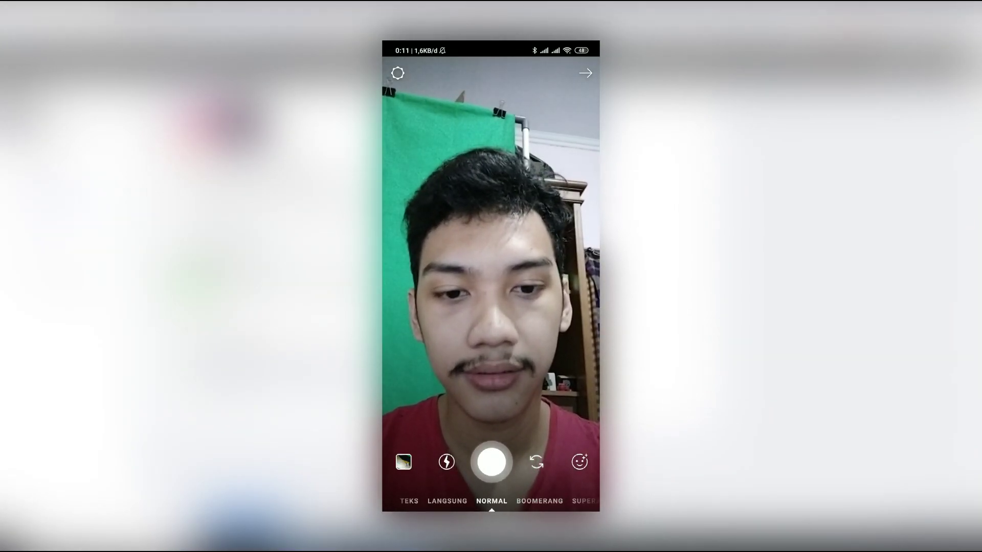
Step: Switch to the Instagram camera on the phone and apply the blabla effect from the effects tray
{"action": "left_click", "coordinate": [579, 462]}
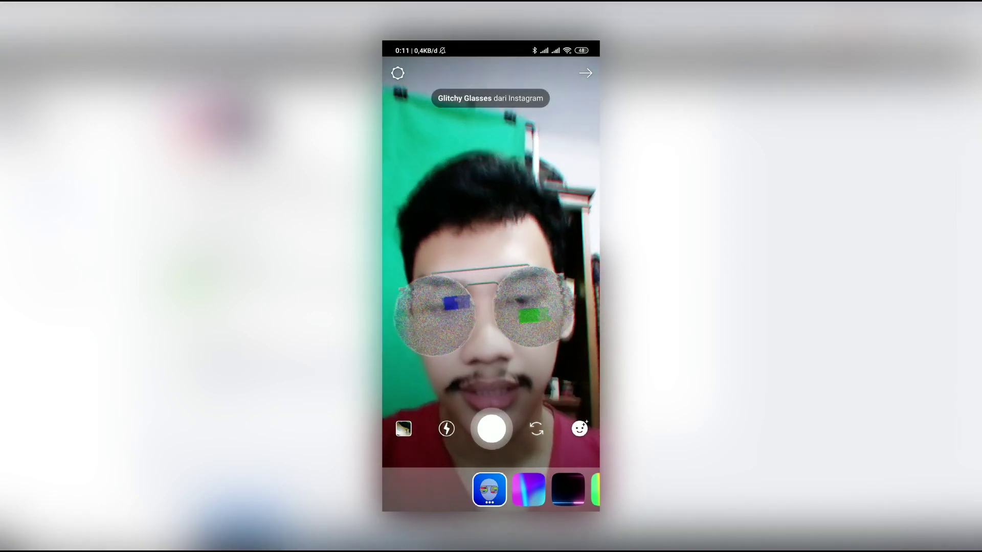
{"action": "left_click_drag", "start_coordinate": [548, 490], "coordinate": [495, 489]}
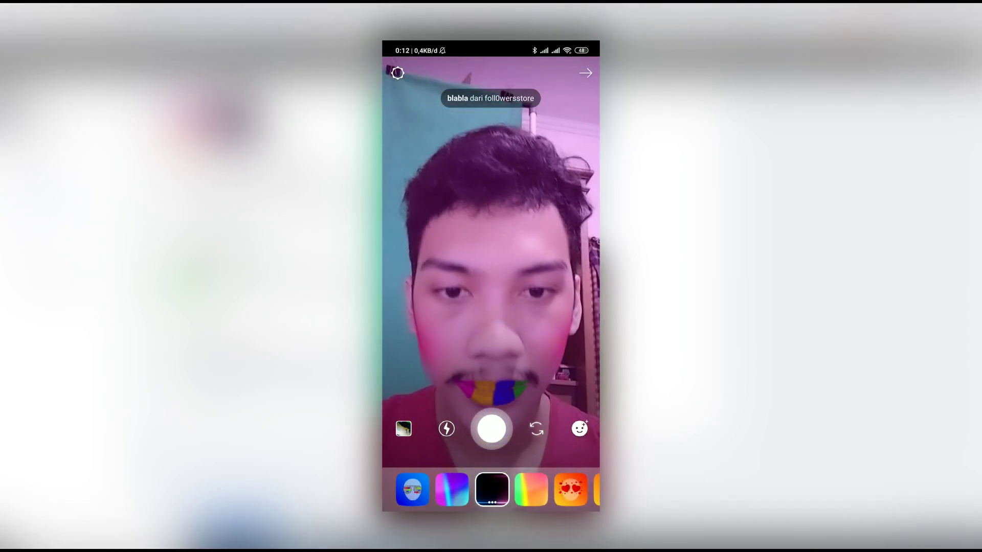